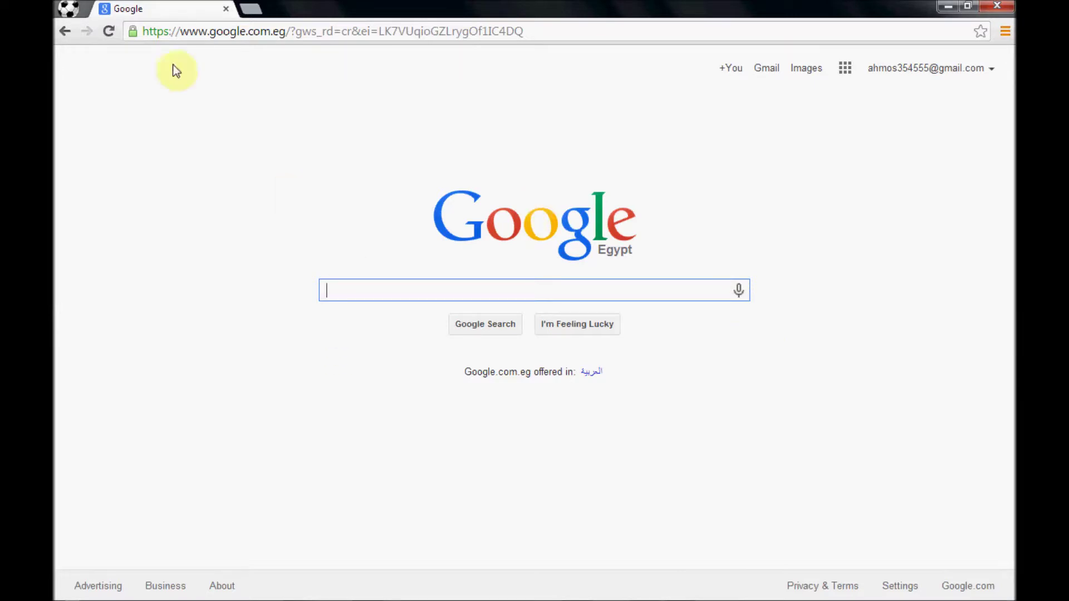
- Open the Chrome profile switcher to list the six user profiles
click(68, 10)
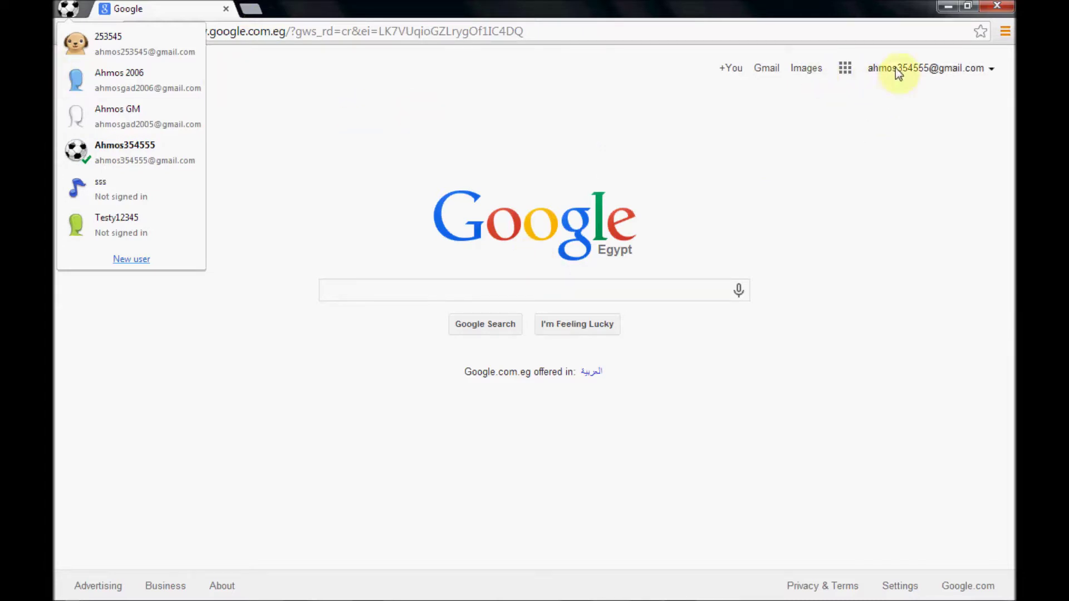
- Browse the full Google apps grid, then open Chrome Settings from the main menu
click(844, 69)
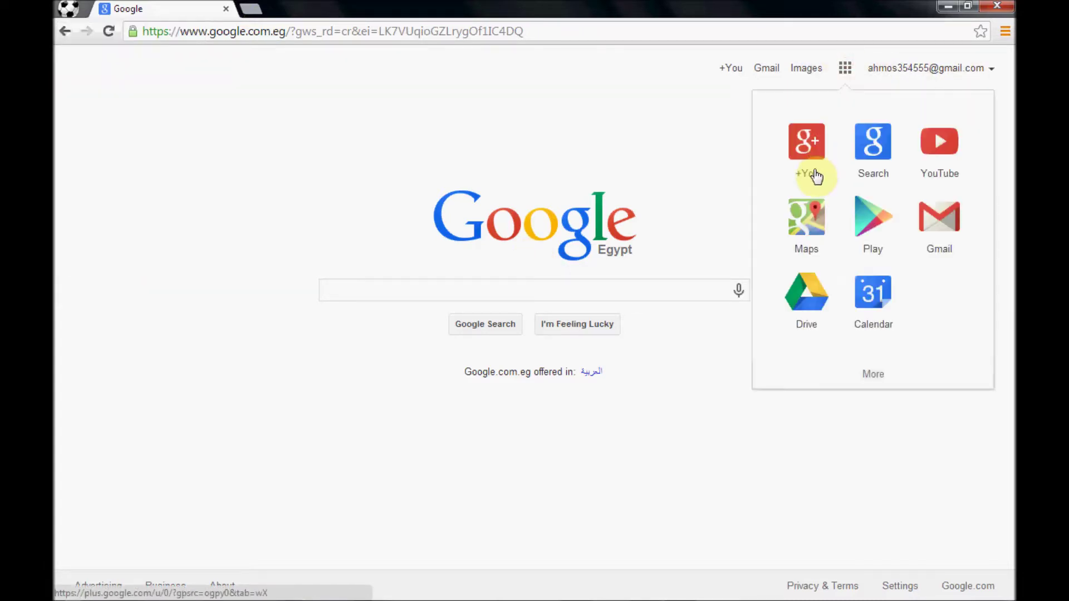
click(874, 373)
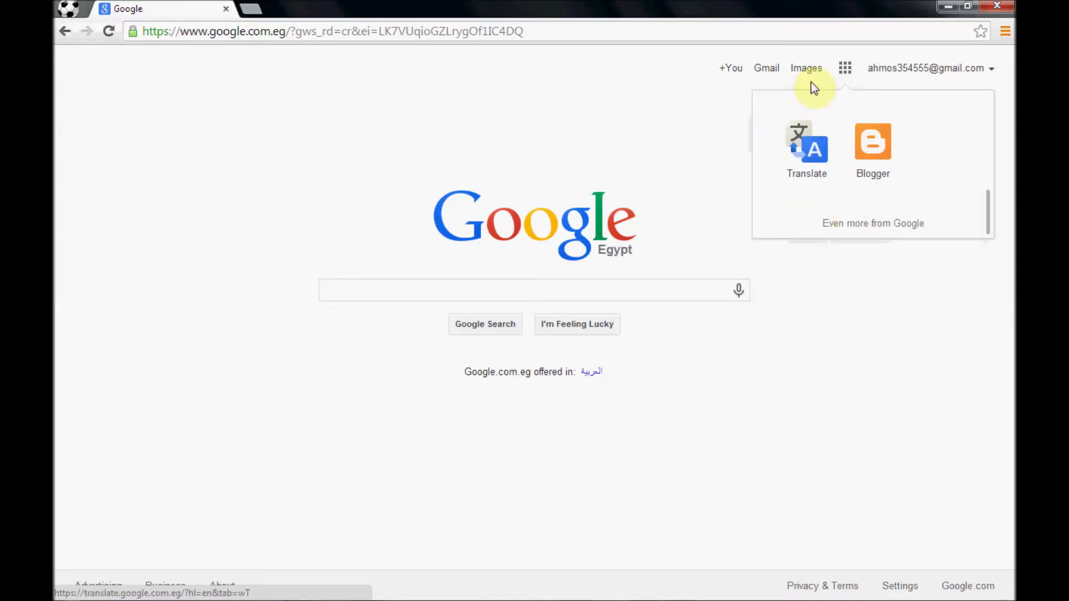
click(1002, 37)
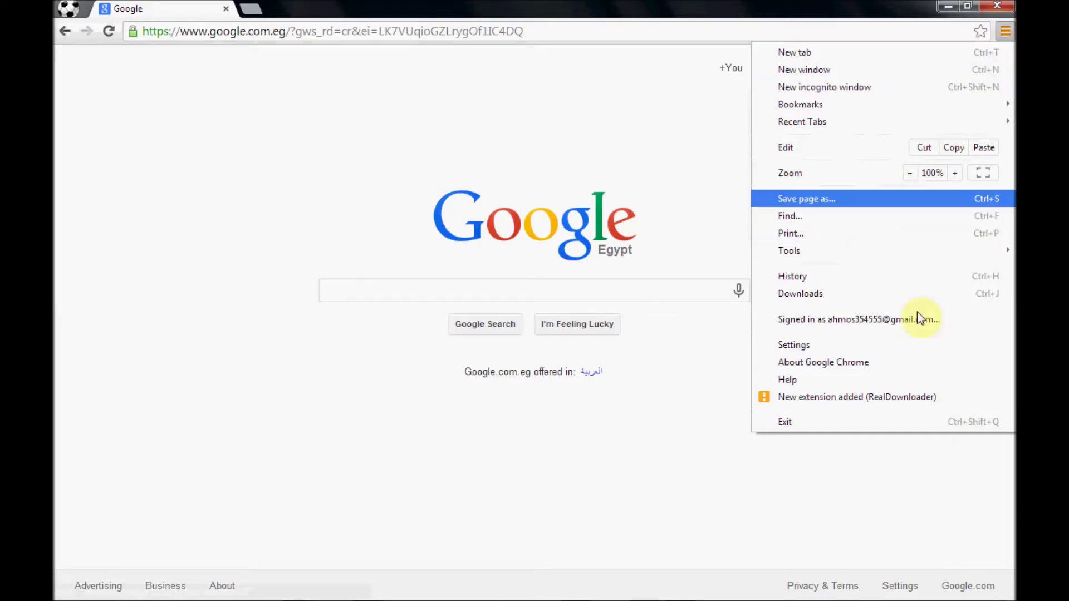
click(847, 344)
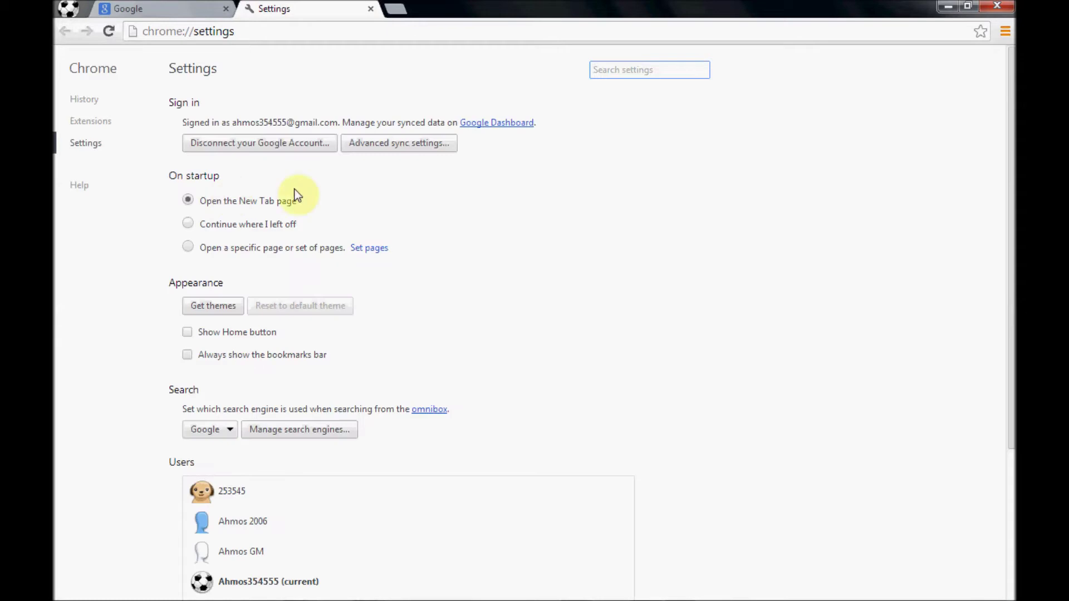
- Turn on 'Show Home button' and 'Always show the bookmarks bar' under Appearance
scroll(482, 320, down, 3)
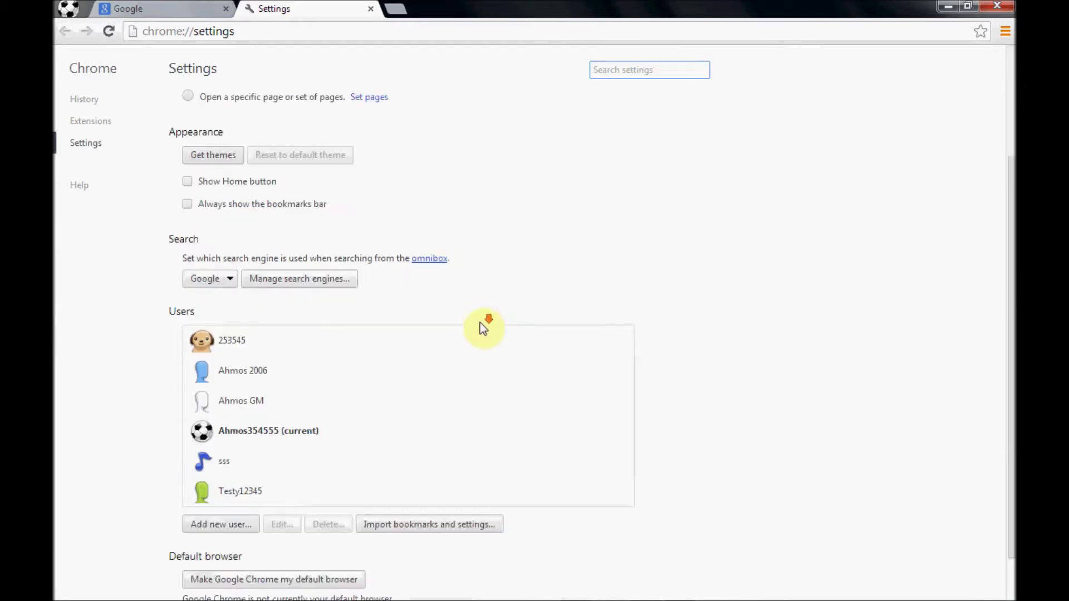
scroll(483, 327, up, 3)
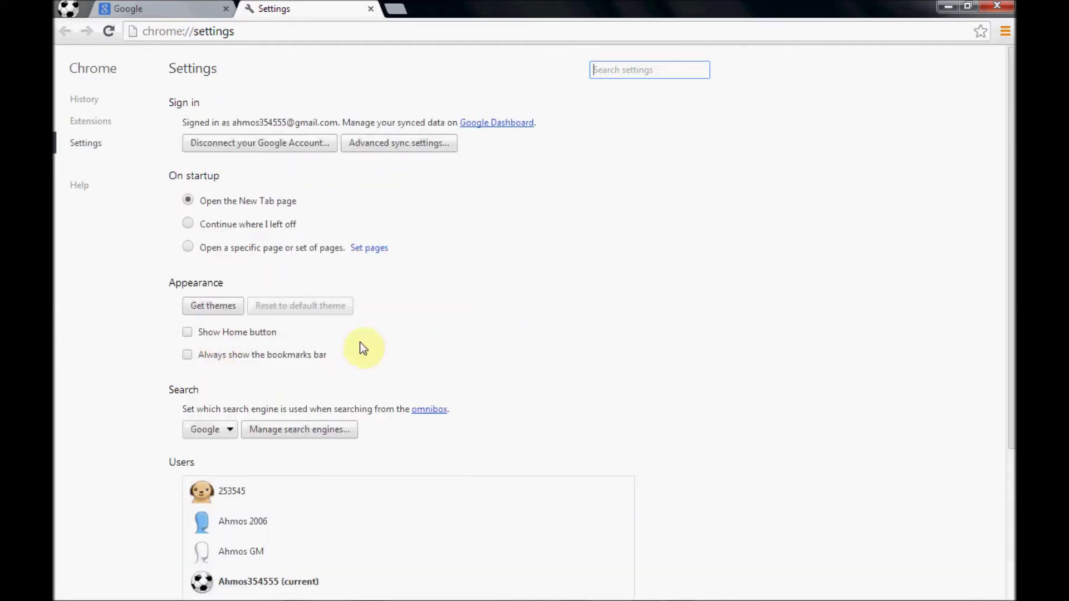
click(187, 332)
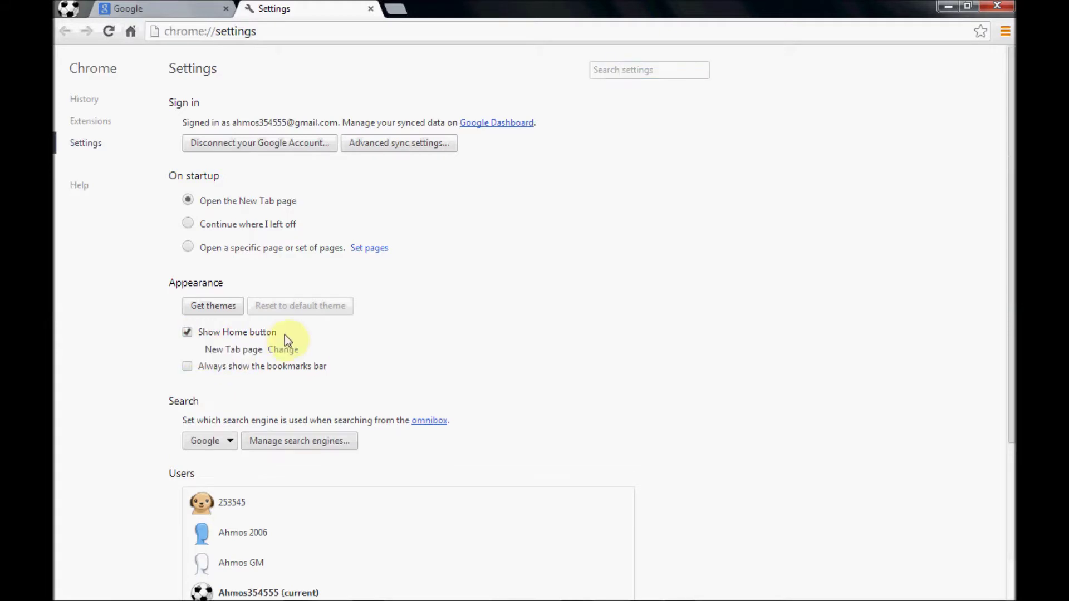
click(189, 367)
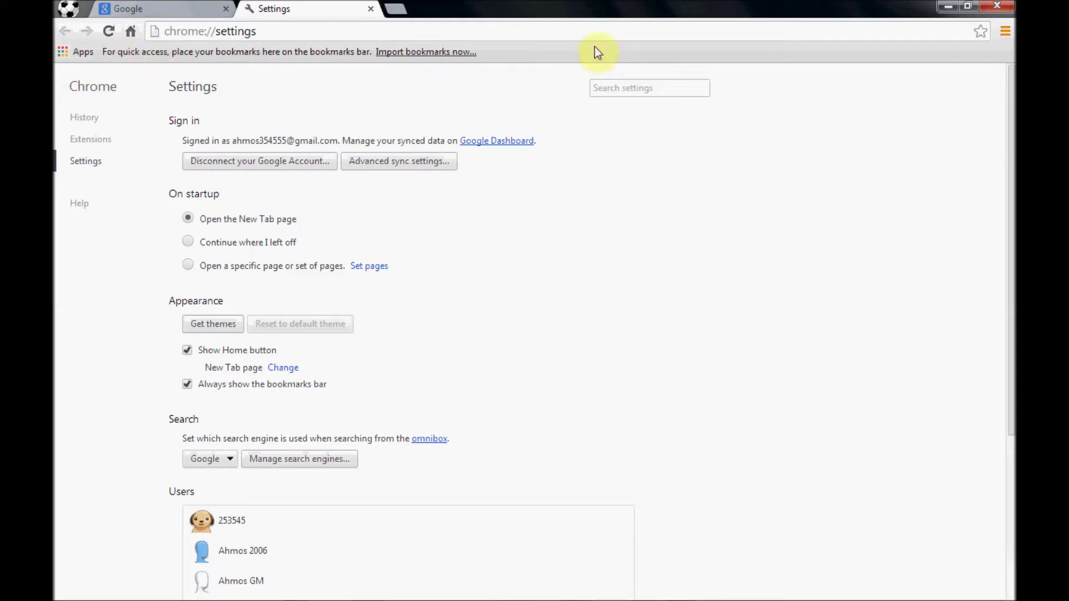
- Search the Chrome Web Store for 'calculator' and add the Calculator app
click(77, 51)
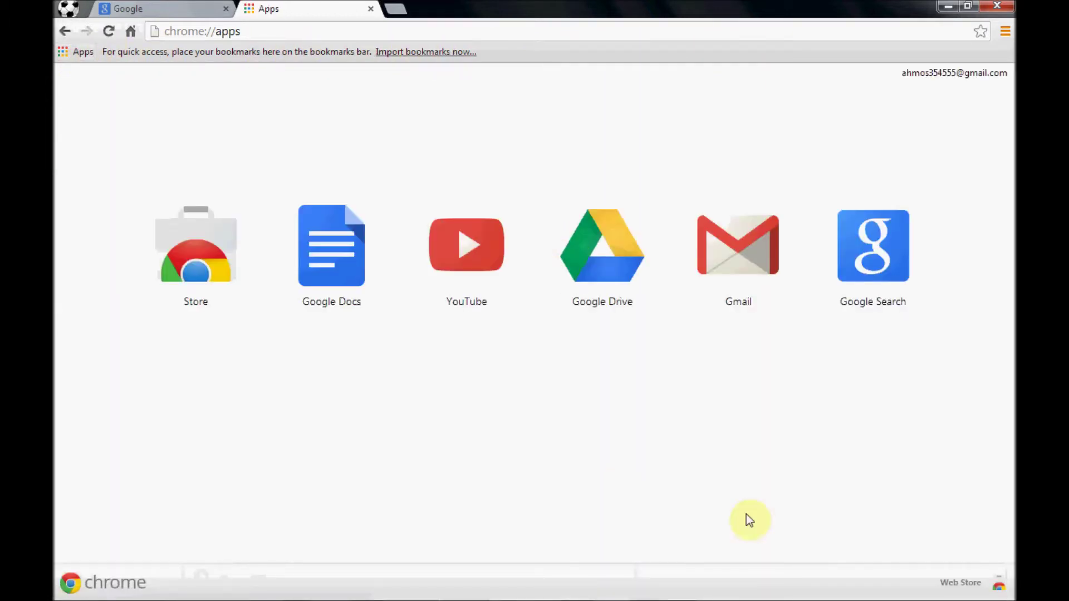
click(957, 582)
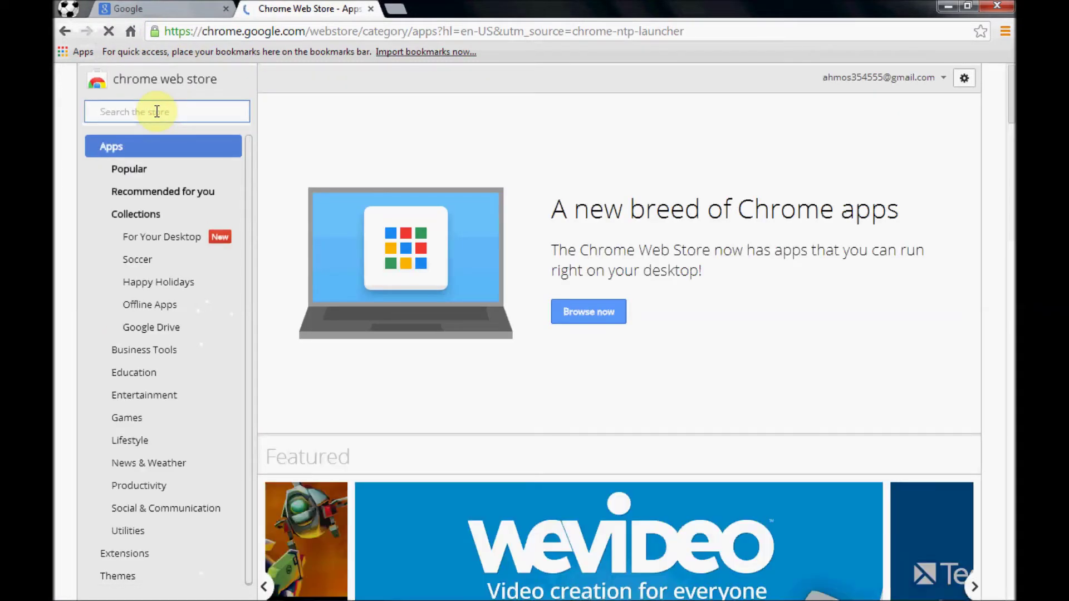
text(lc)
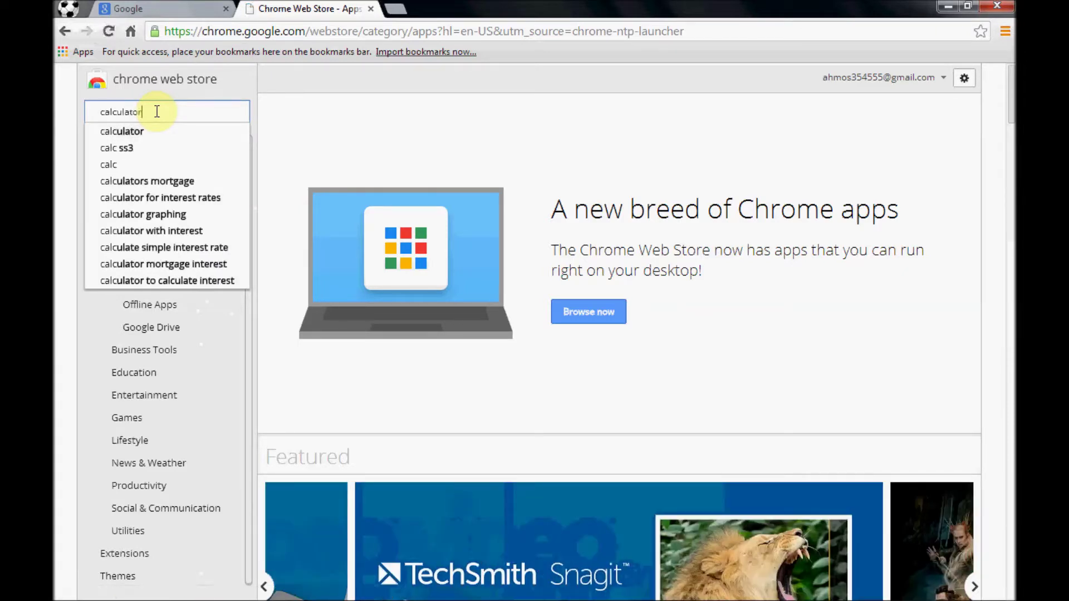
text(ulator)
key(Return)
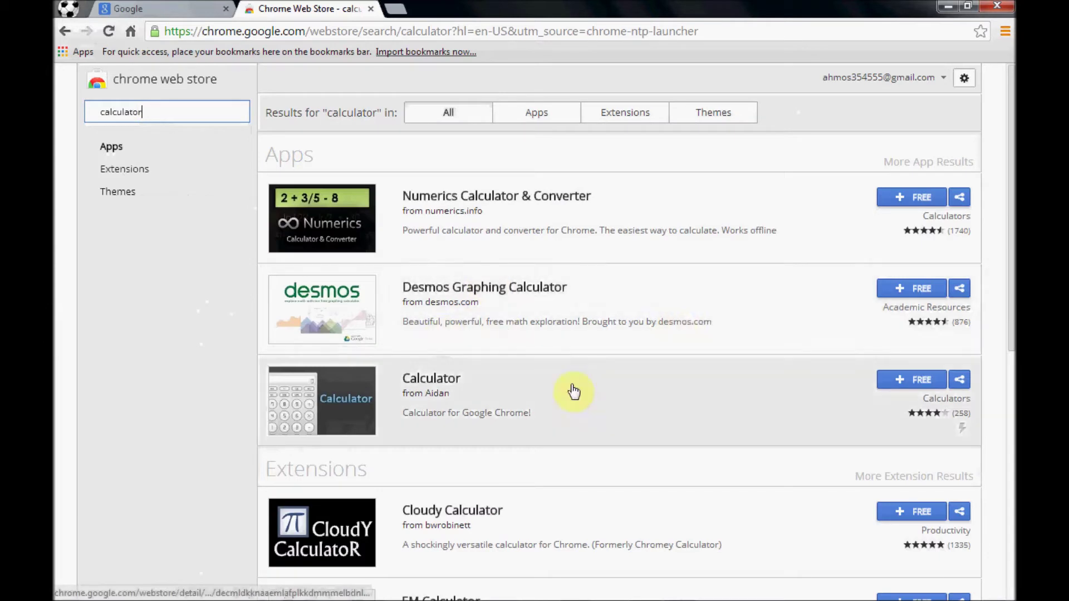
click(920, 381)
click(552, 166)
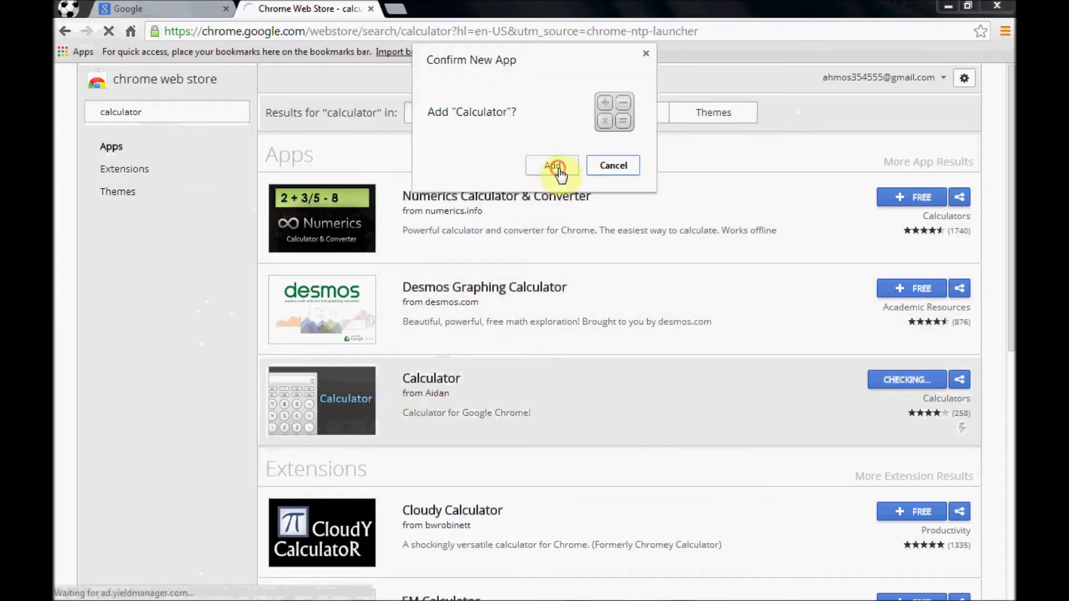
- Add the EM Calculator extension from the results and return to the list
scroll(551, 353, down, 4)
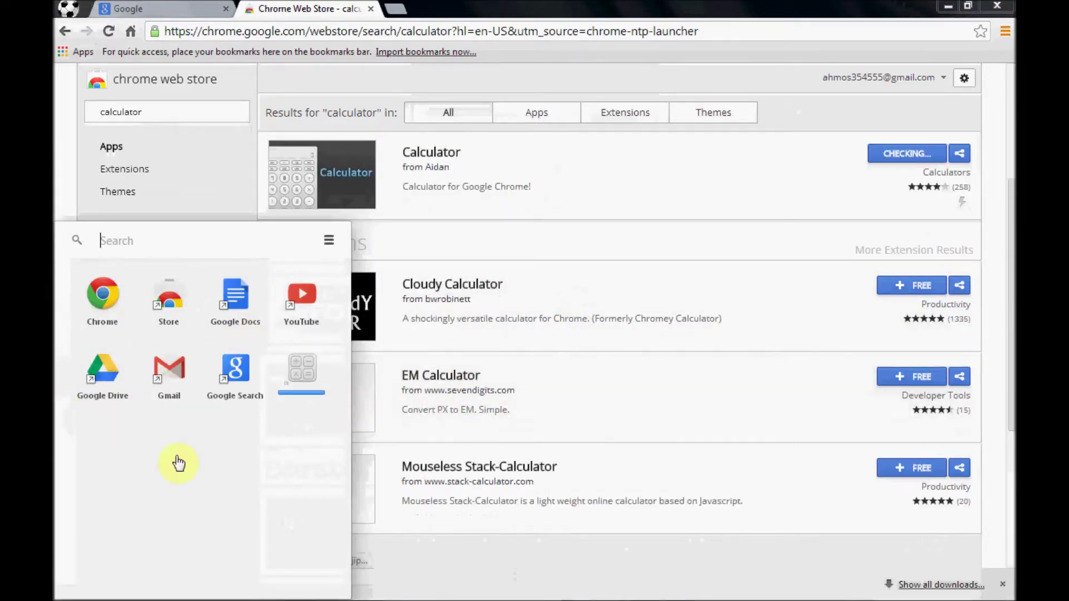
click(442, 377)
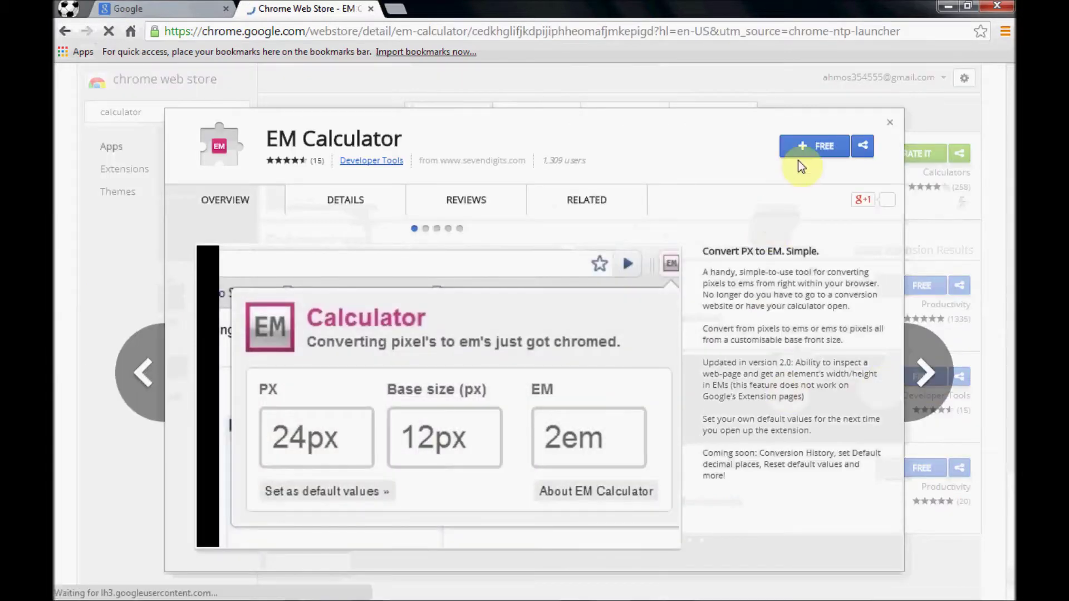
click(808, 149)
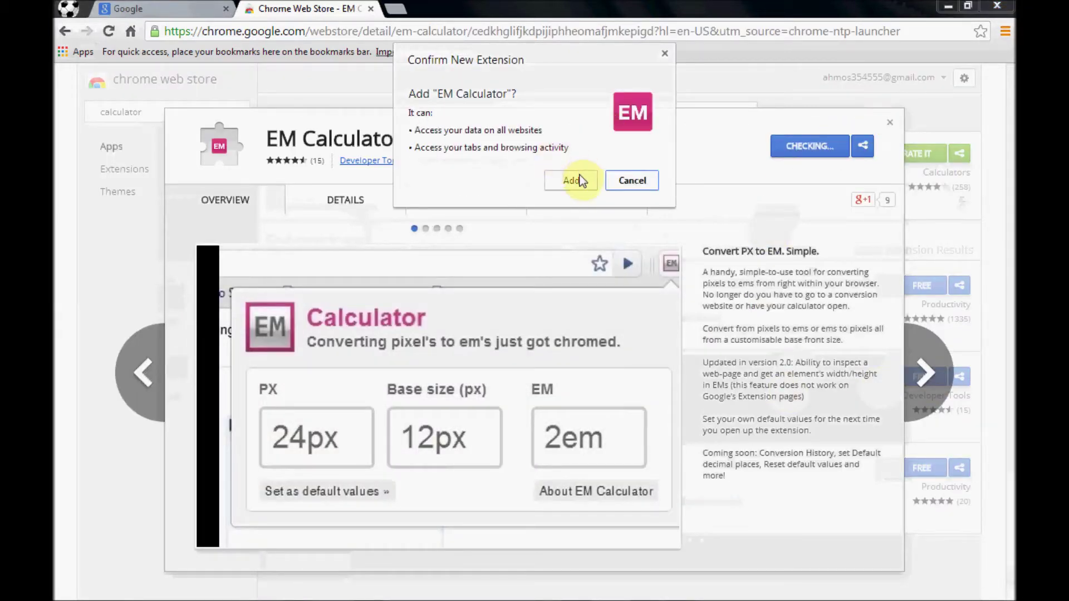
click(579, 181)
click(893, 122)
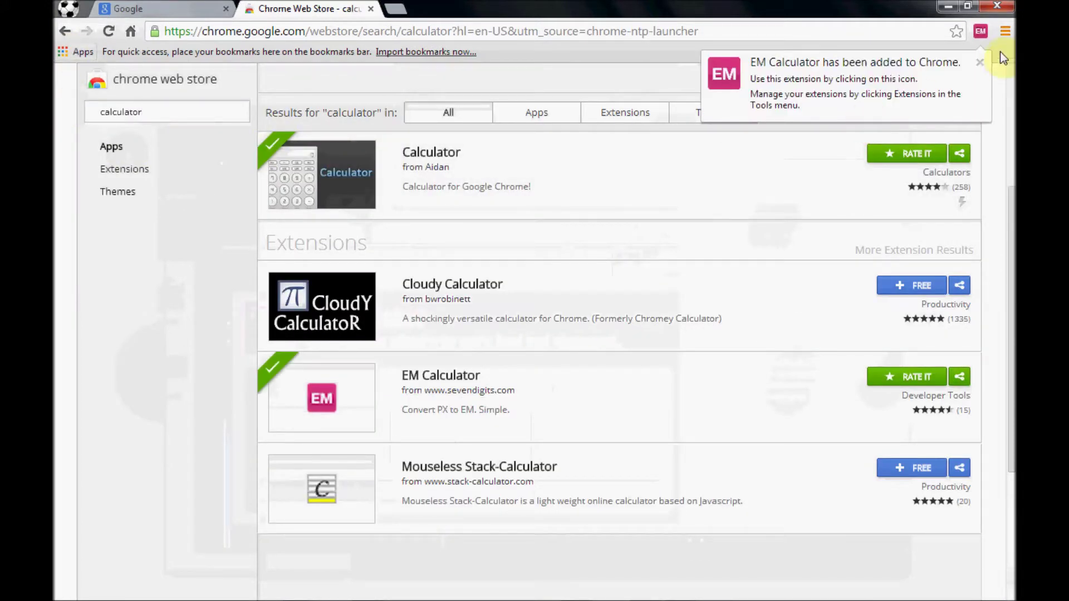
- Open the bookmark manager and import bookmarks and settings from Internet Explorer
click(1006, 32)
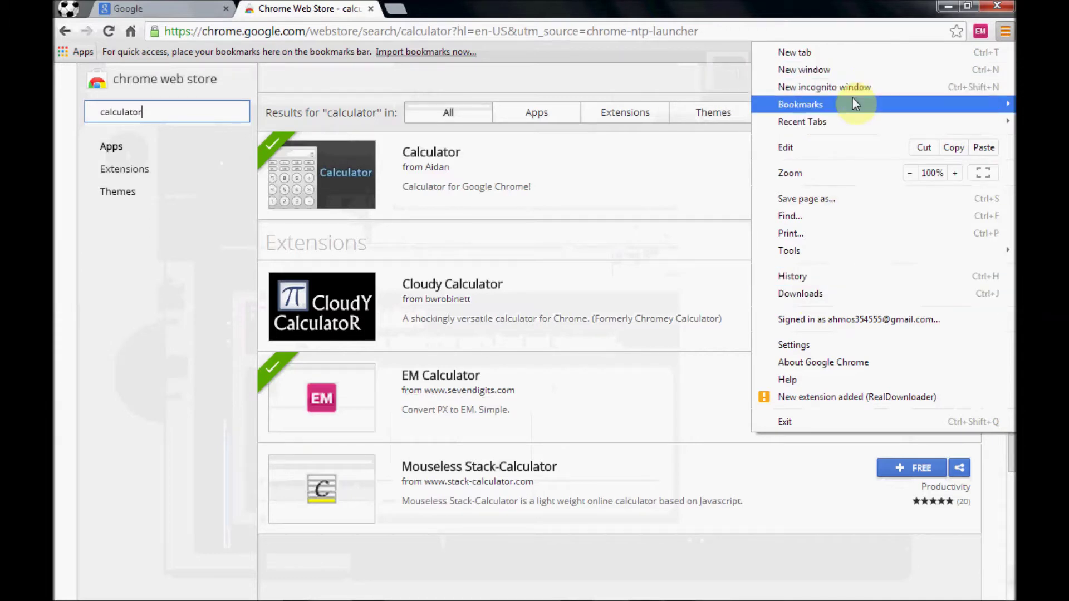
mouse_move(853, 102)
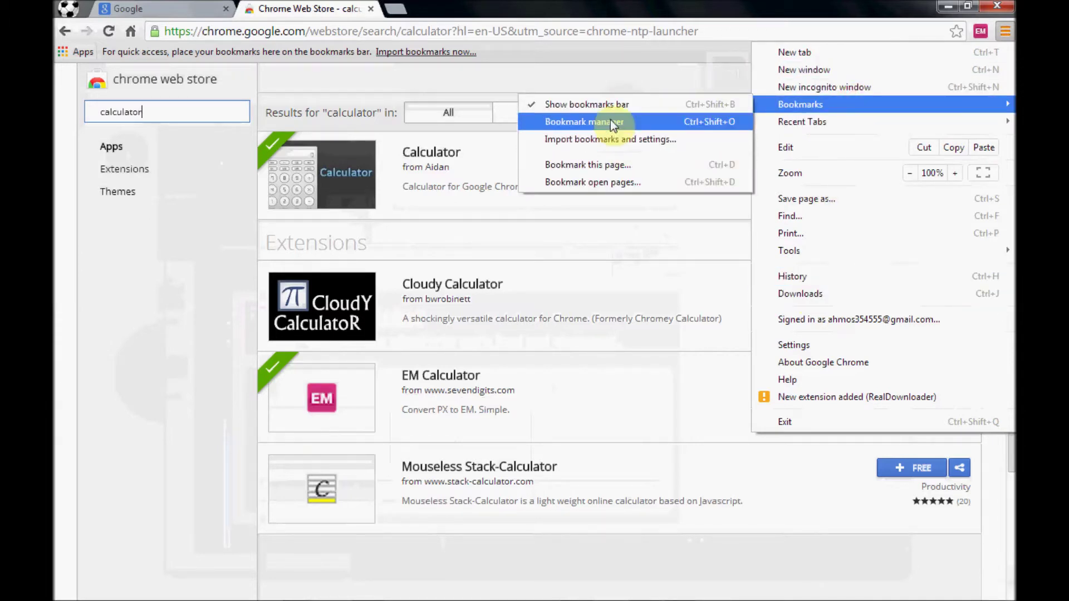
click(610, 121)
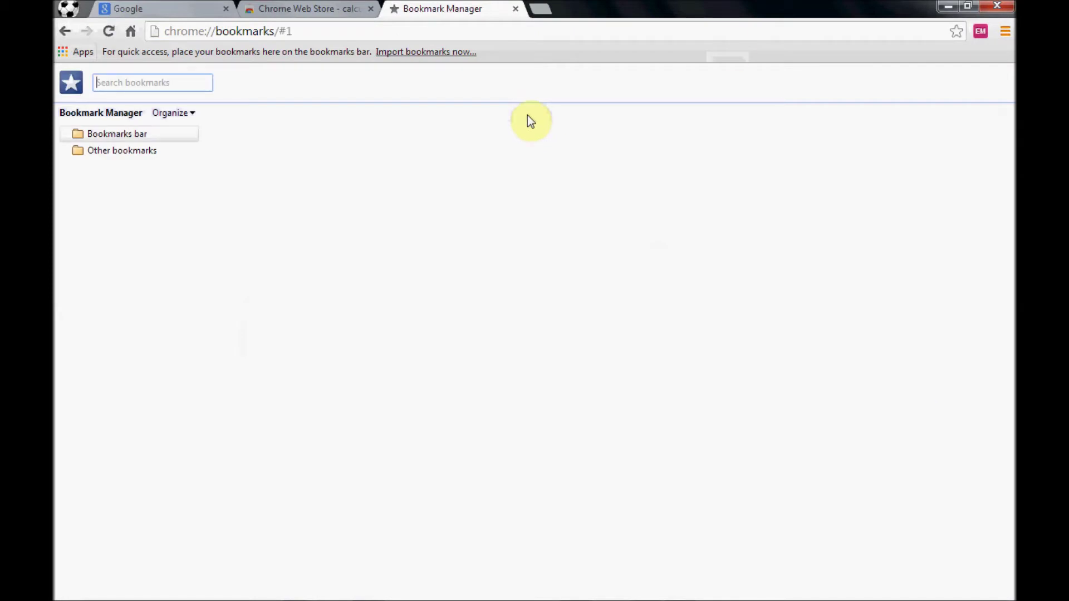
click(1005, 29)
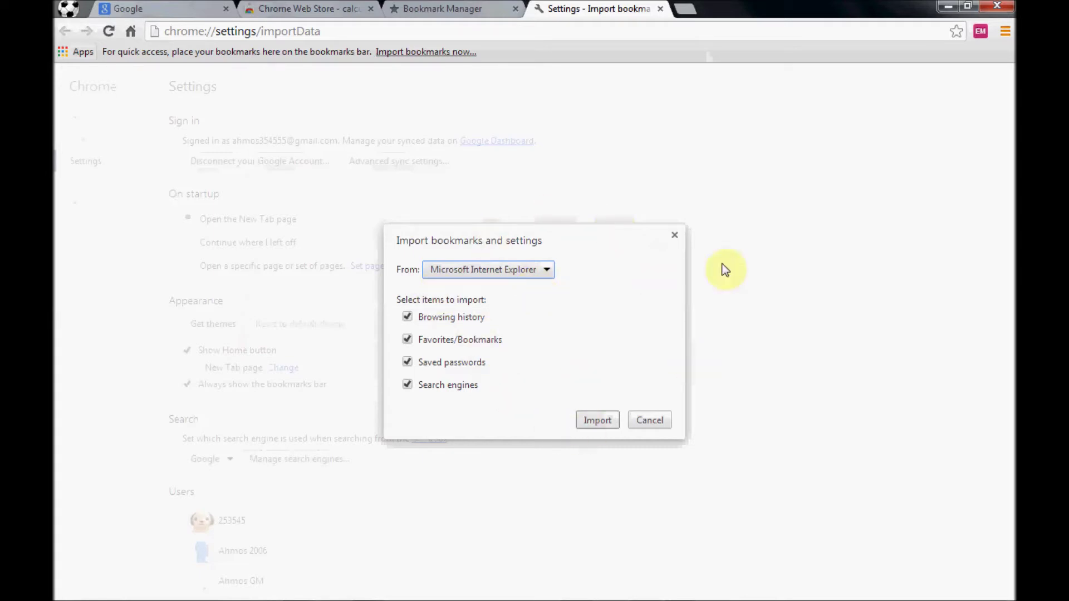
click(544, 269)
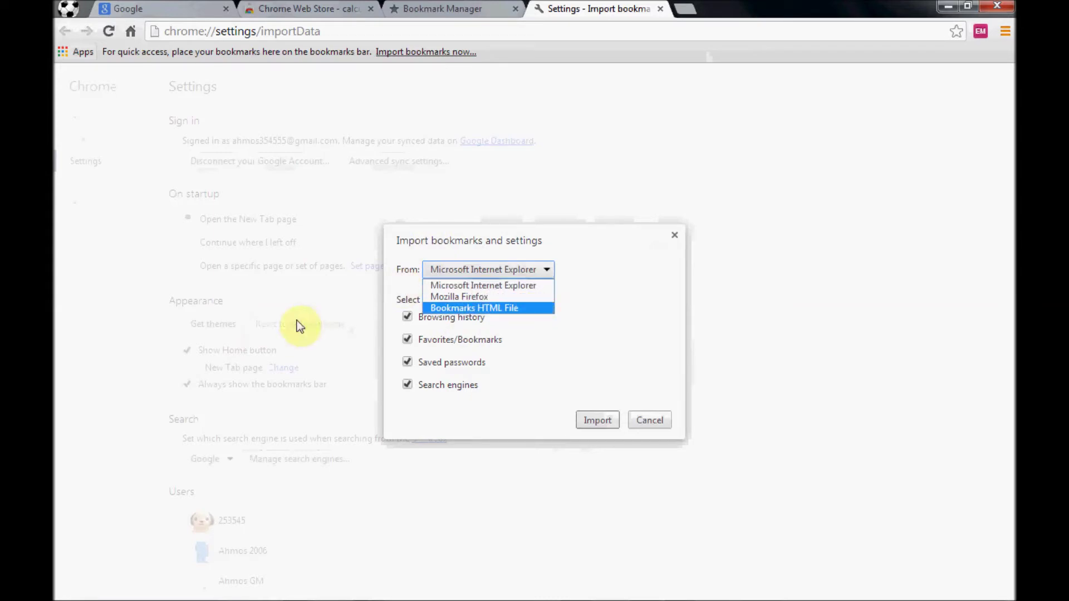
click(489, 290)
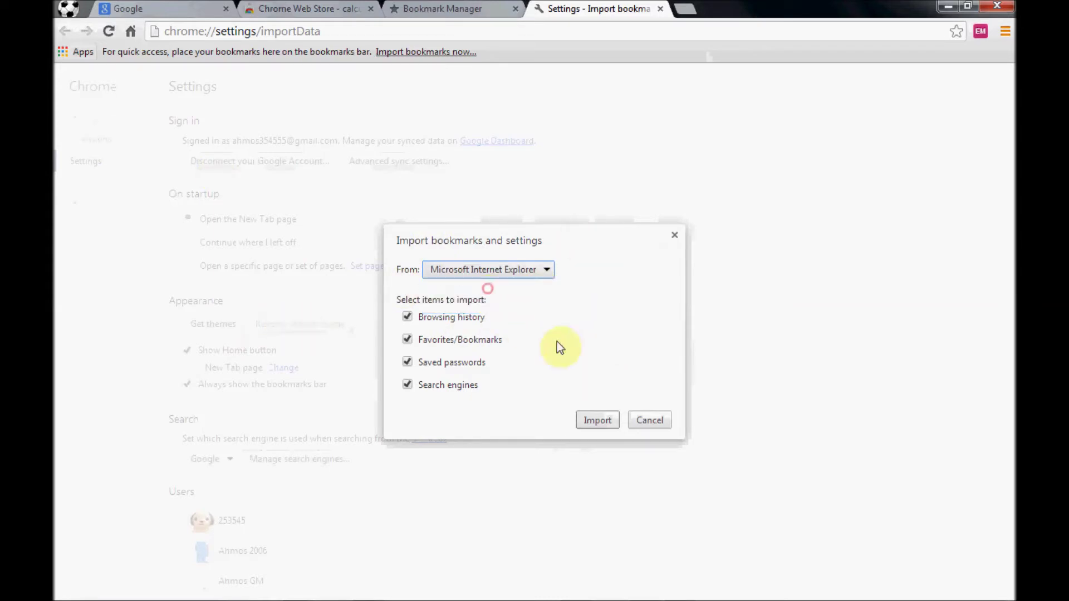
click(592, 421)
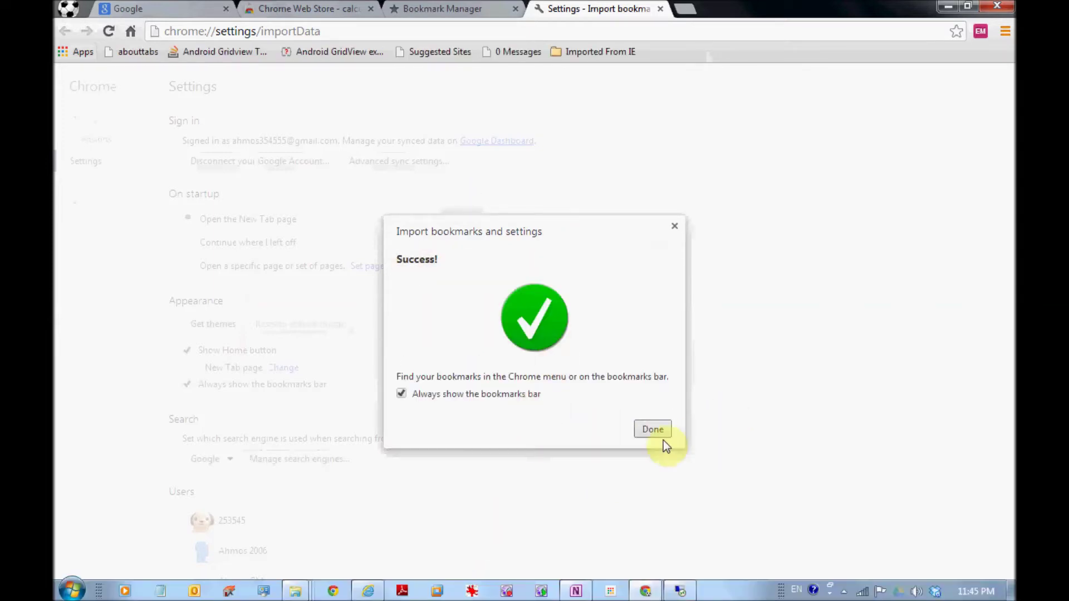
click(653, 431)
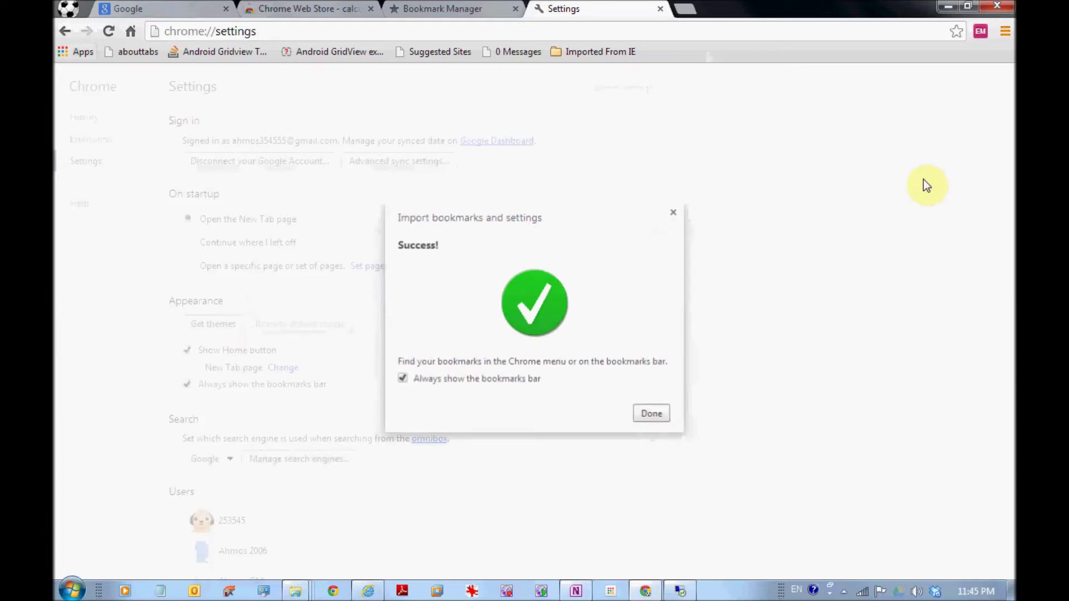
- Browse the Imported From IE bookmark folder, then go to the Apps page
click(1011, 32)
click(924, 106)
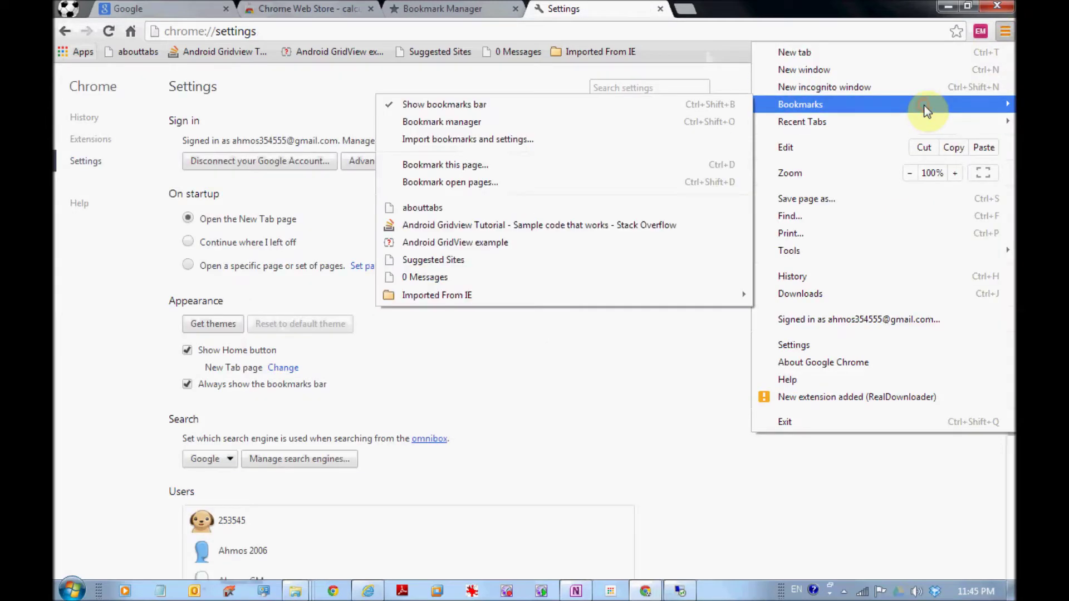
click(539, 291)
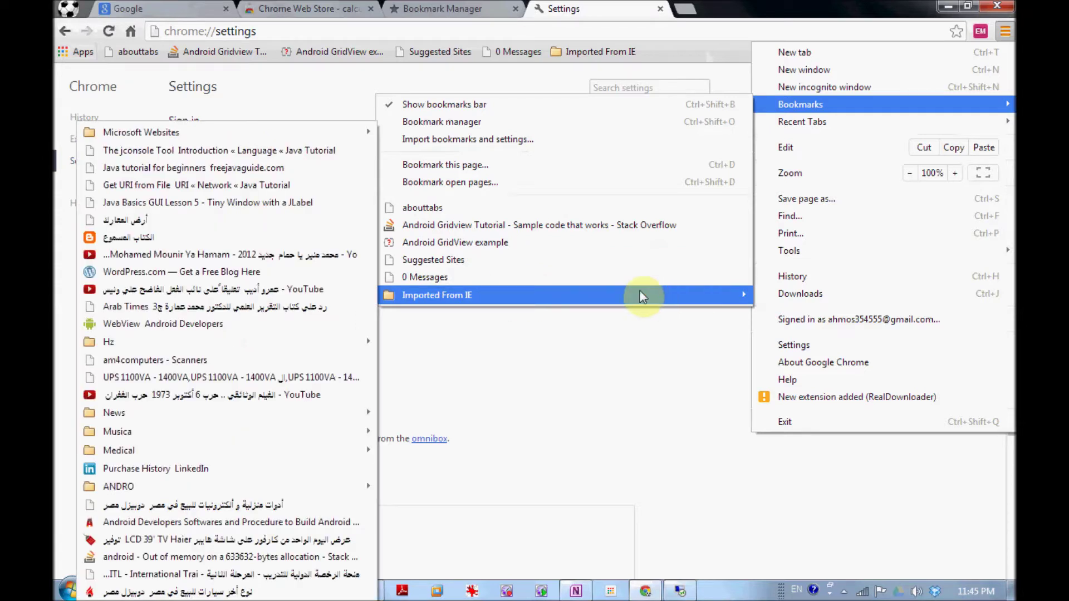
click(1006, 32)
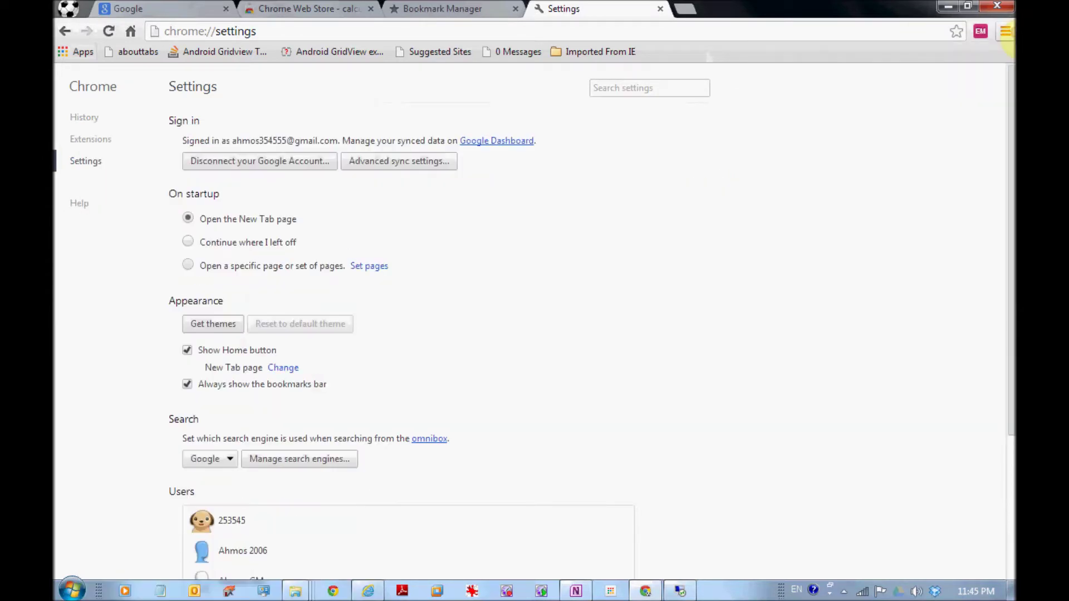
scroll(574, 223, down, 4)
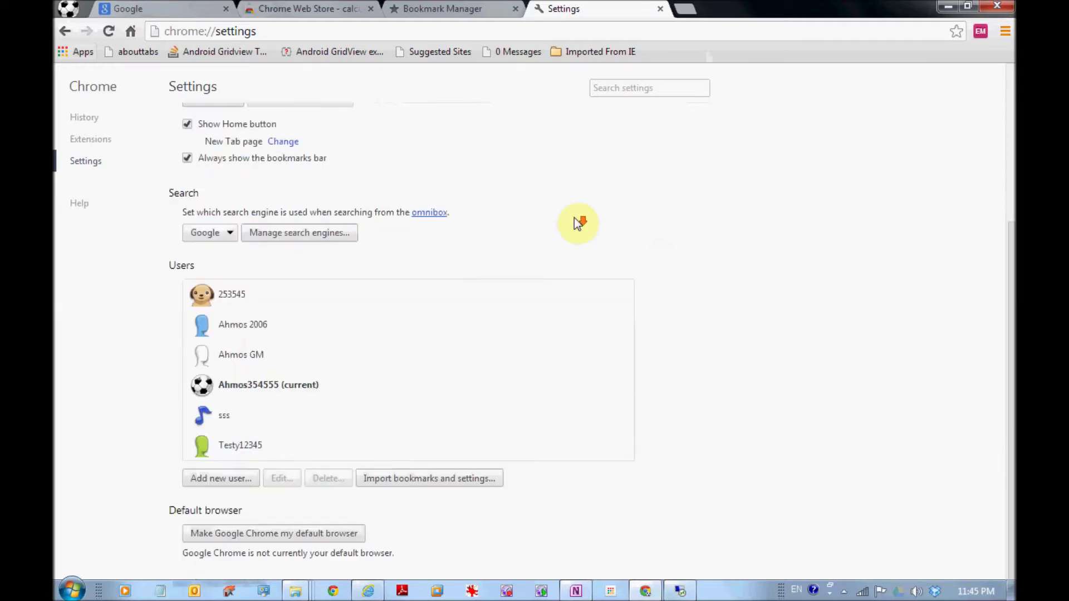
scroll(676, 249, up, 4)
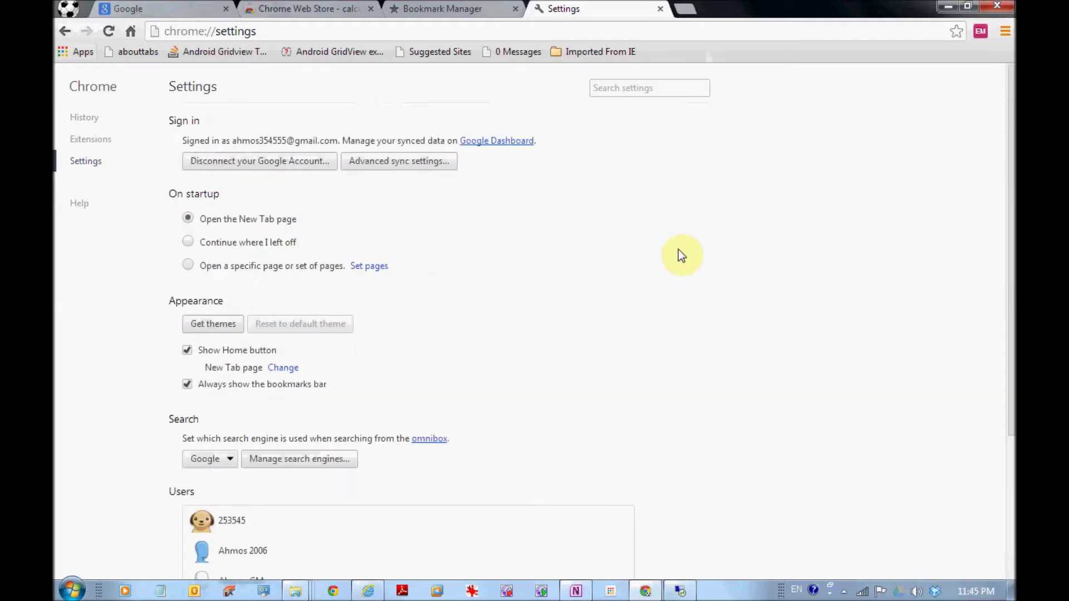
click(84, 58)
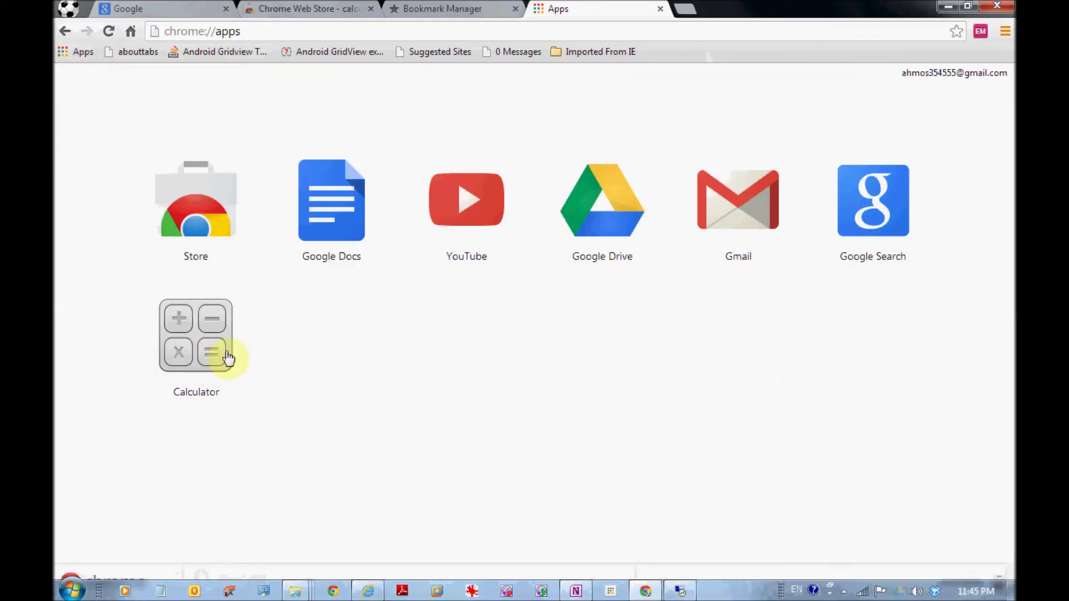
- Return to the calculator results and add the Mouseless Stack-Calculator extension to Chrome
click(108, 31)
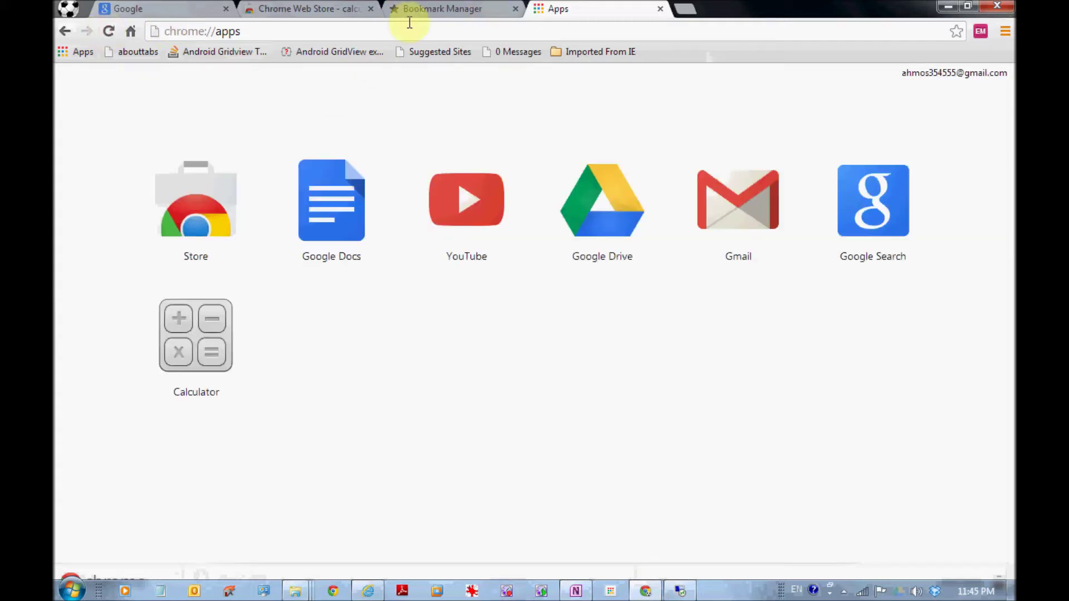
click(426, 8)
click(342, 9)
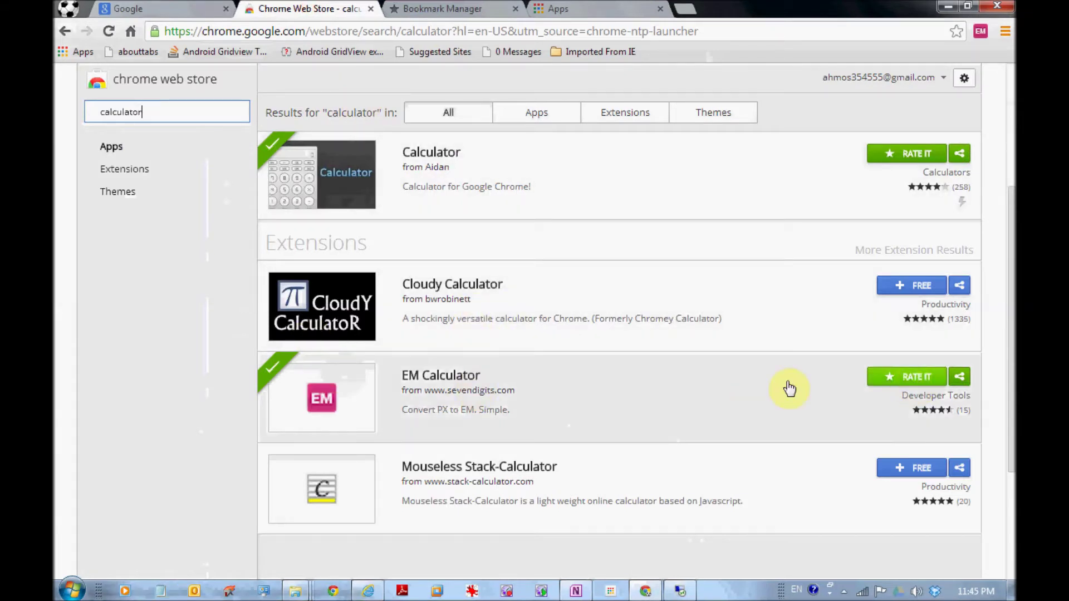
scroll(831, 405, down, 3)
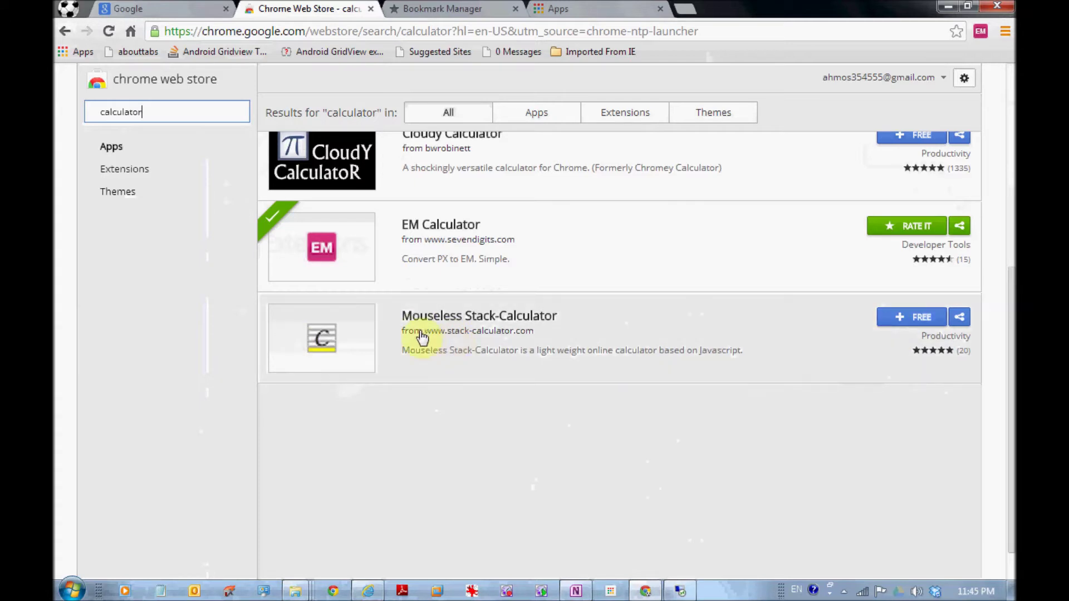
click(905, 316)
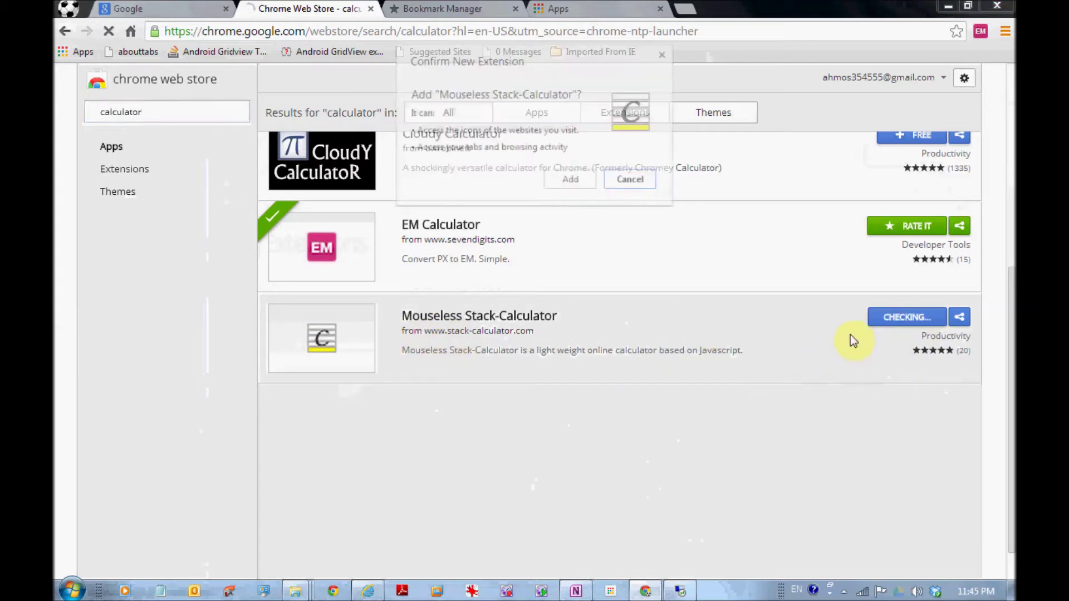
click(589, 184)
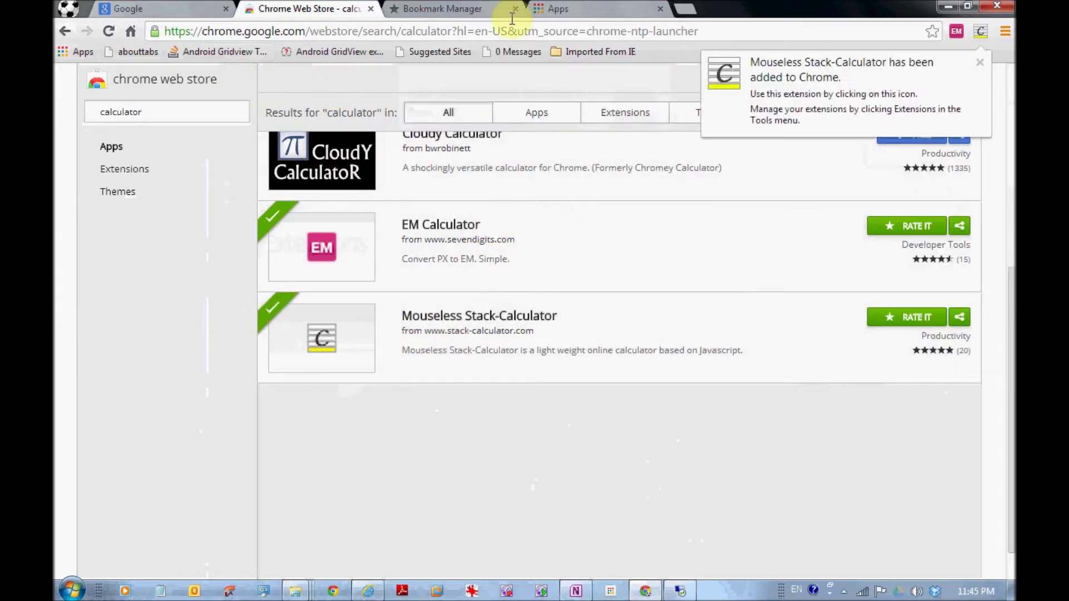
click(978, 61)
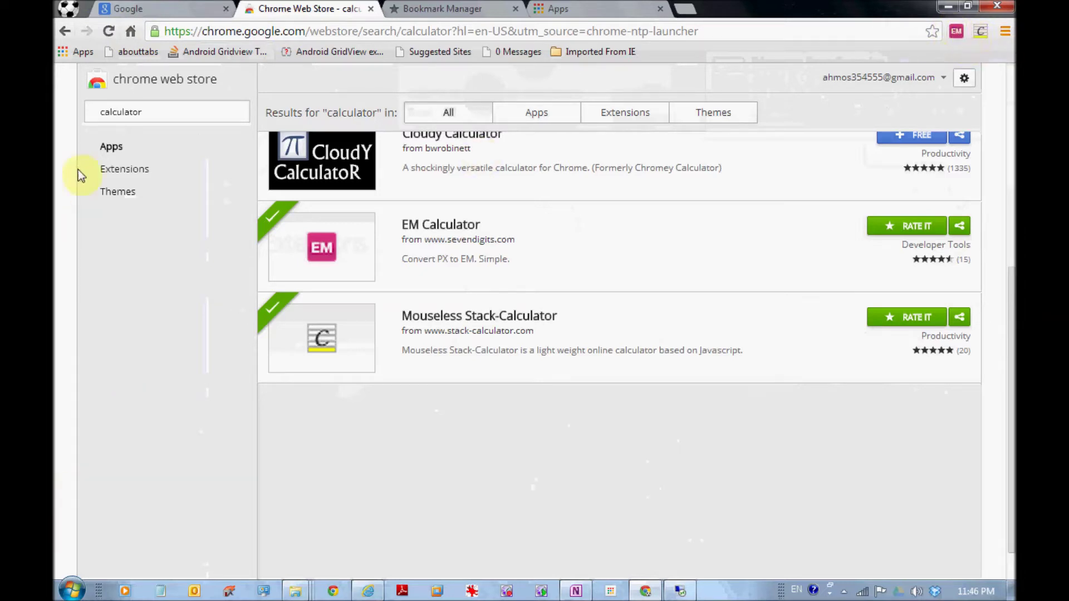
- On the Apps page, open and close the RPN calculator popup, then show the profile list
click(78, 51)
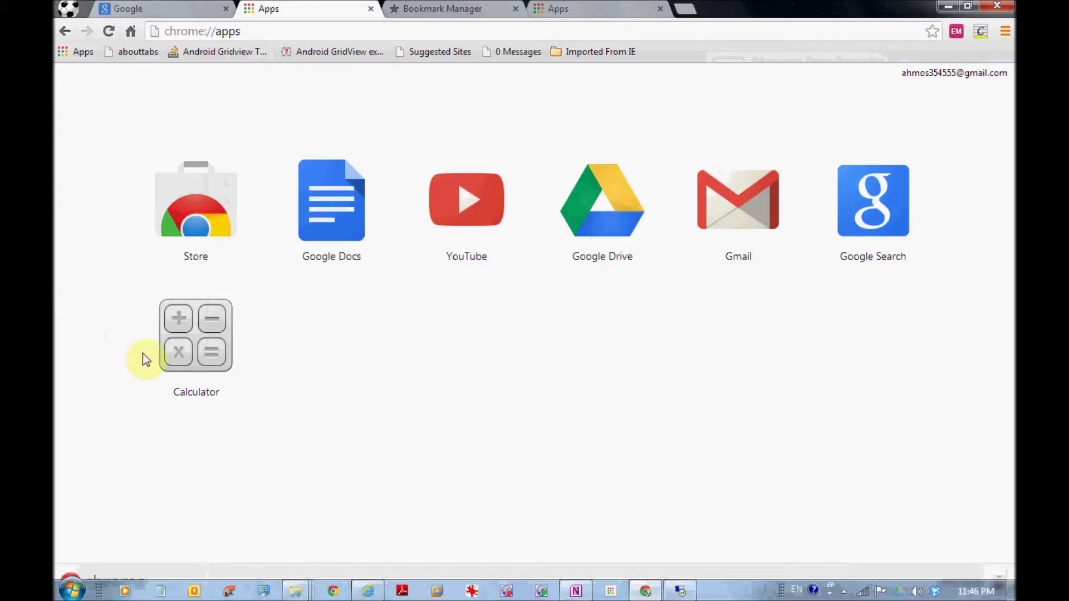
click(980, 32)
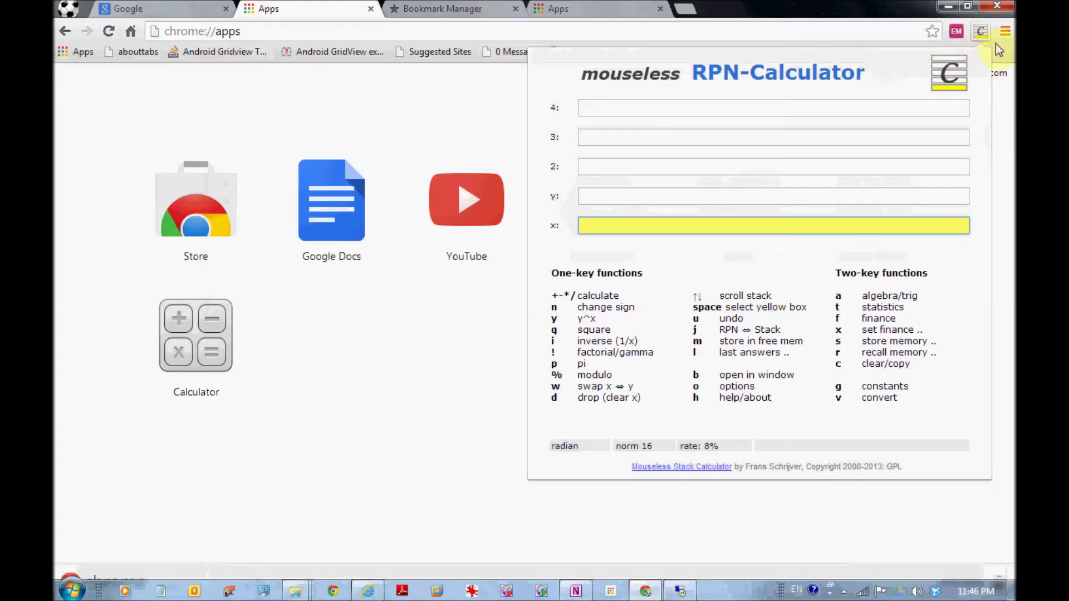
click(993, 43)
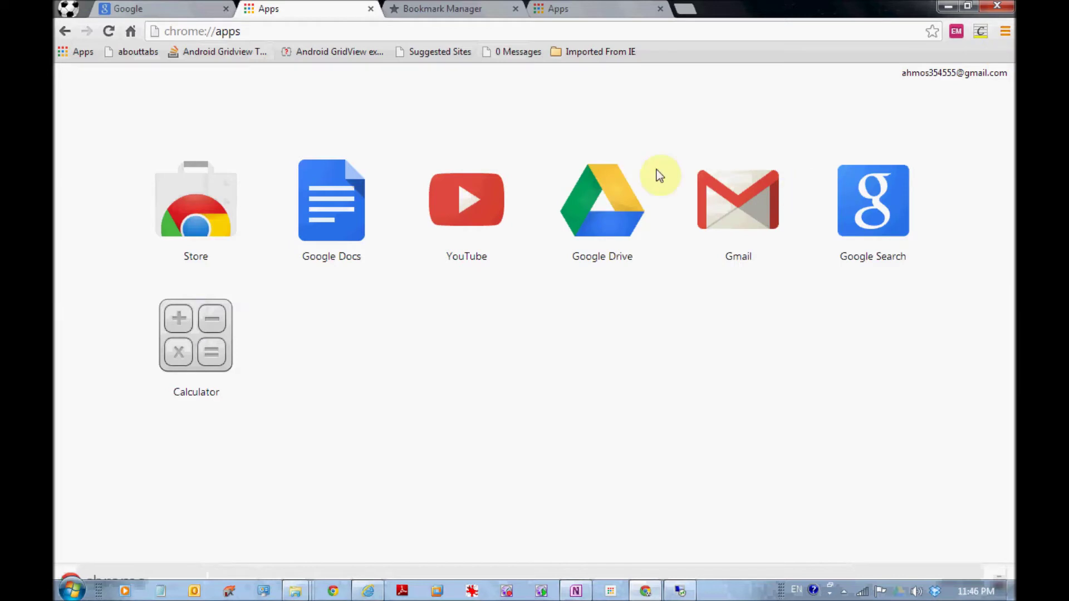
click(67, 8)
- Dismiss the list of browser users
mouse_move(142, 158)
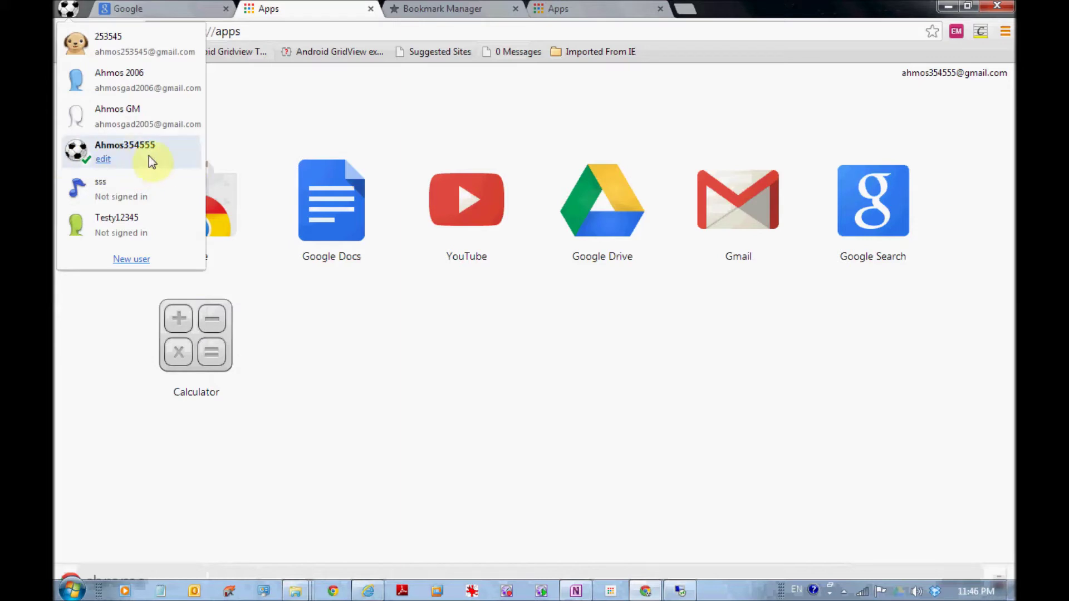
click(399, 147)
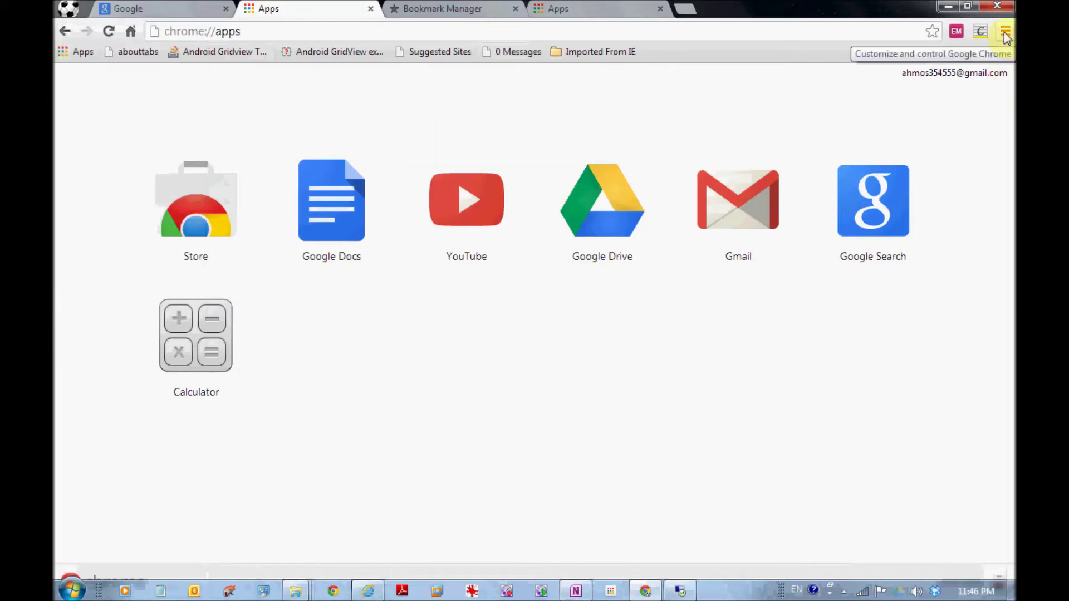
click(972, 74)
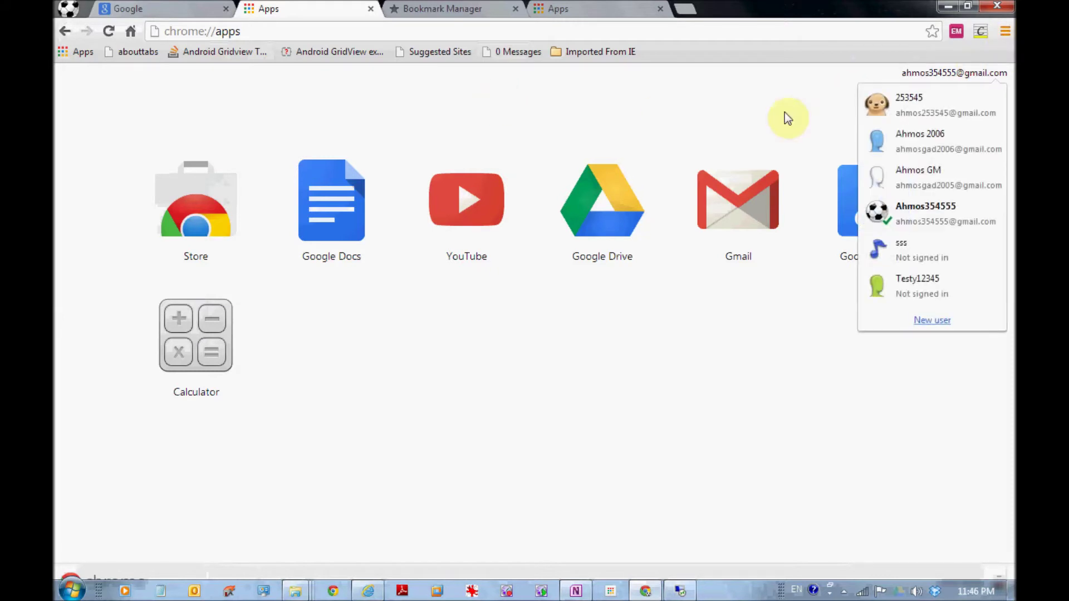
click(434, 123)
- Open this profile's Gmail, then open the sign-in settings in a new tab
click(264, 28)
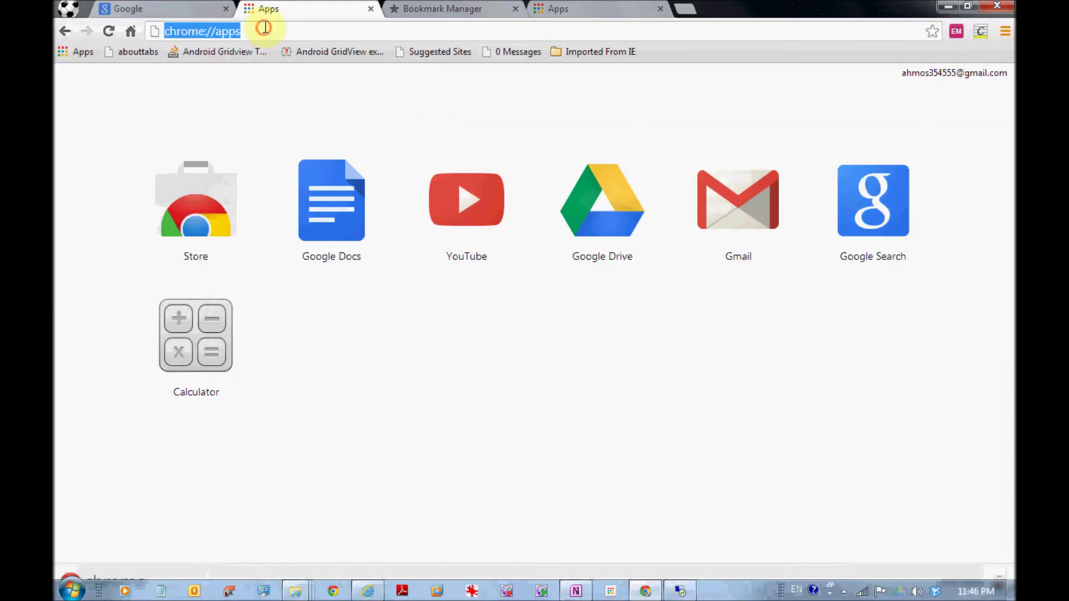
text(g)
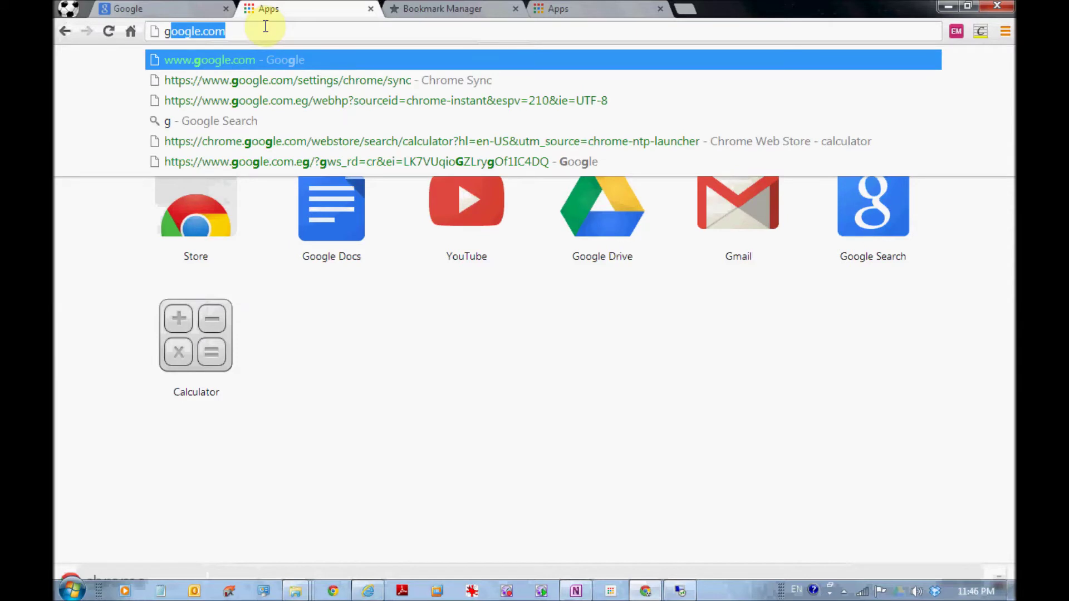
text(mai)
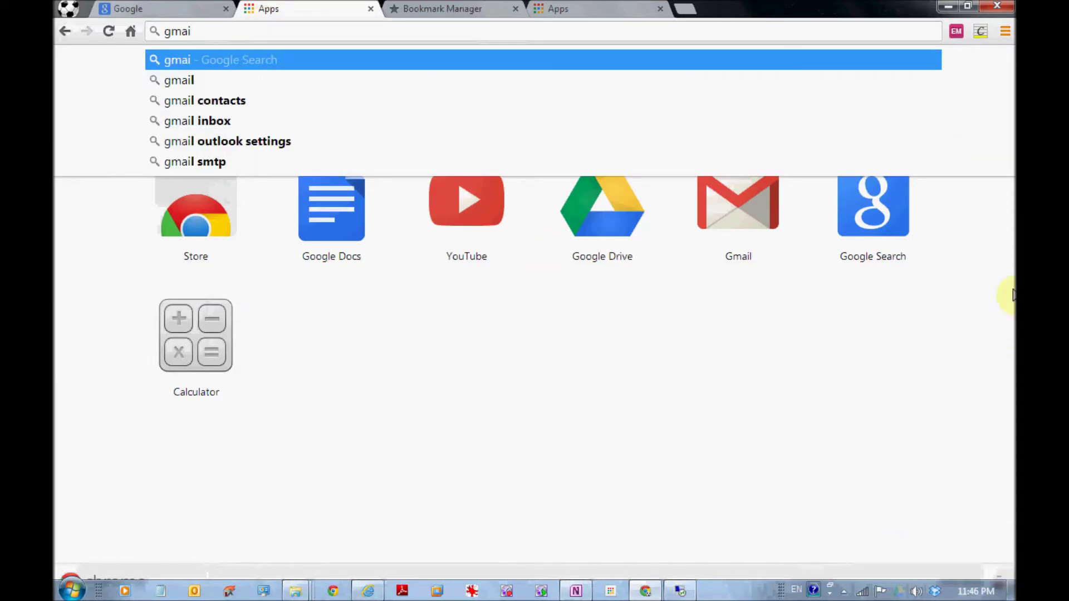
click(741, 211)
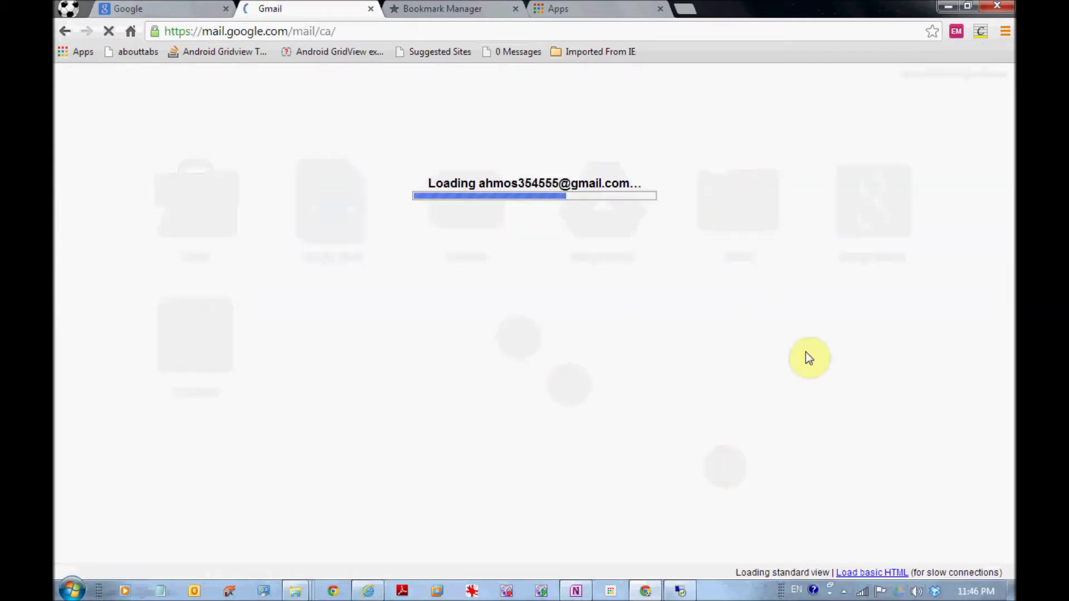
click(1006, 31)
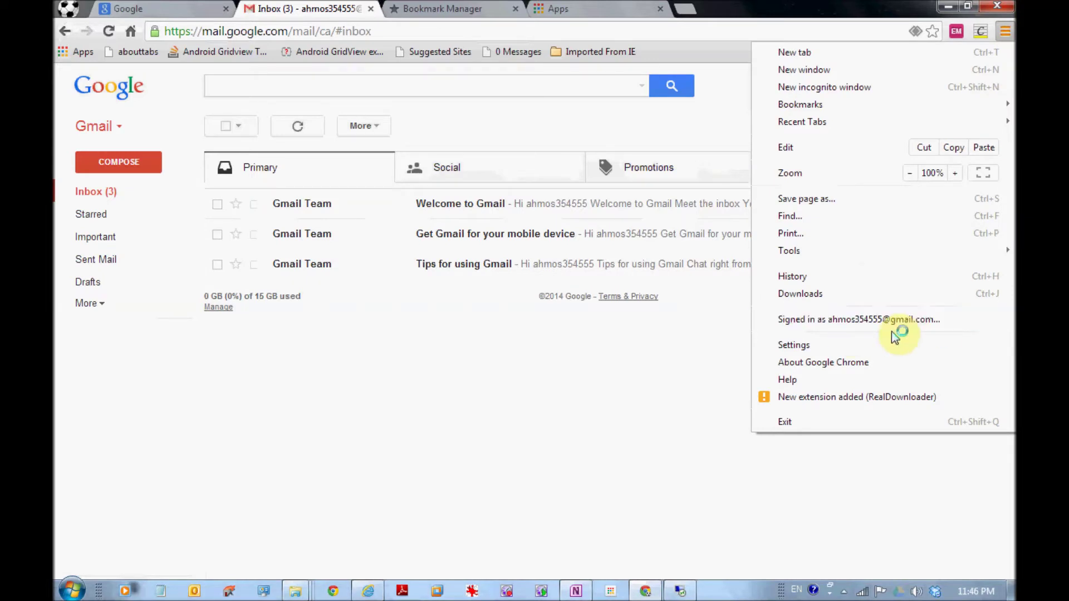
click(867, 329)
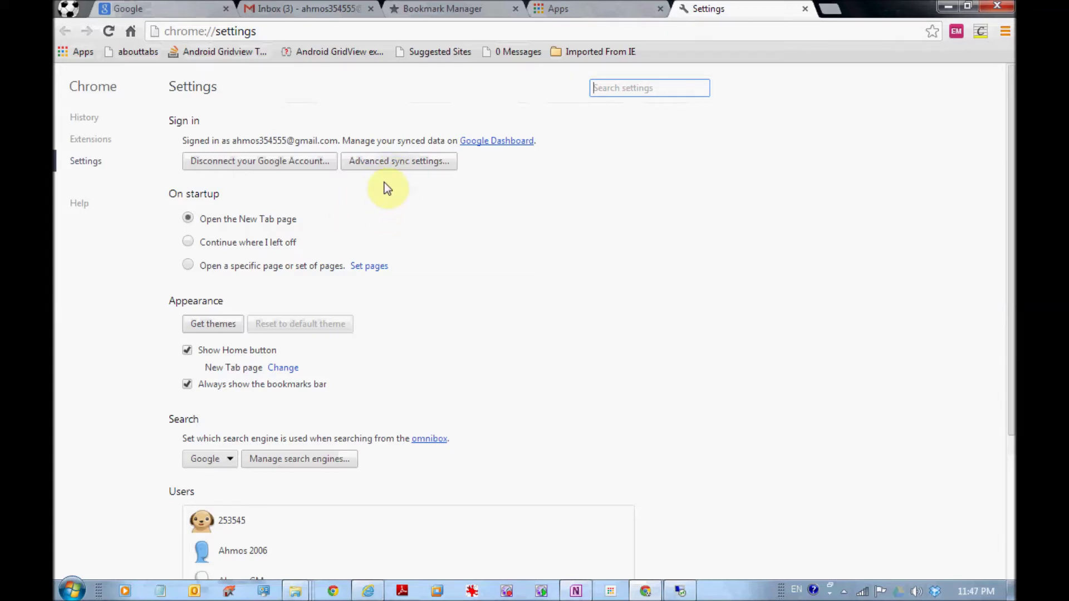
click(392, 162)
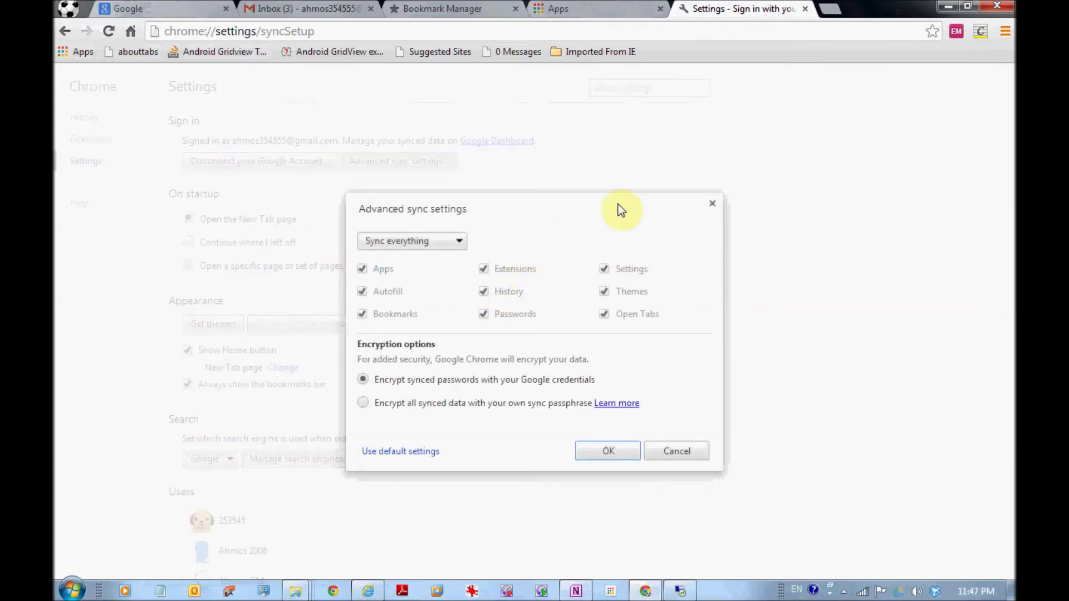
click(712, 204)
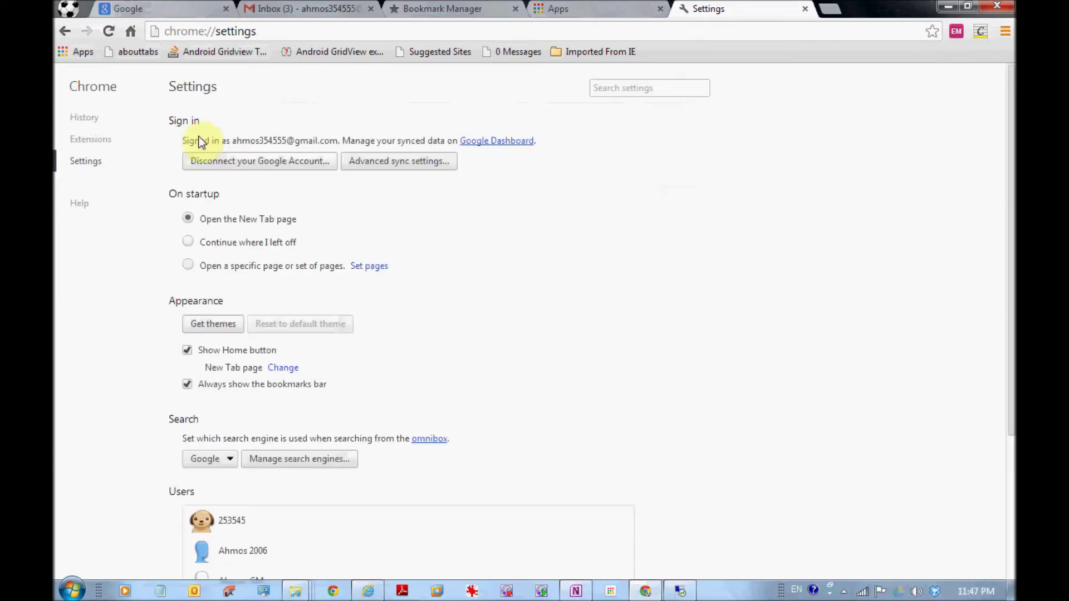
click(375, 170)
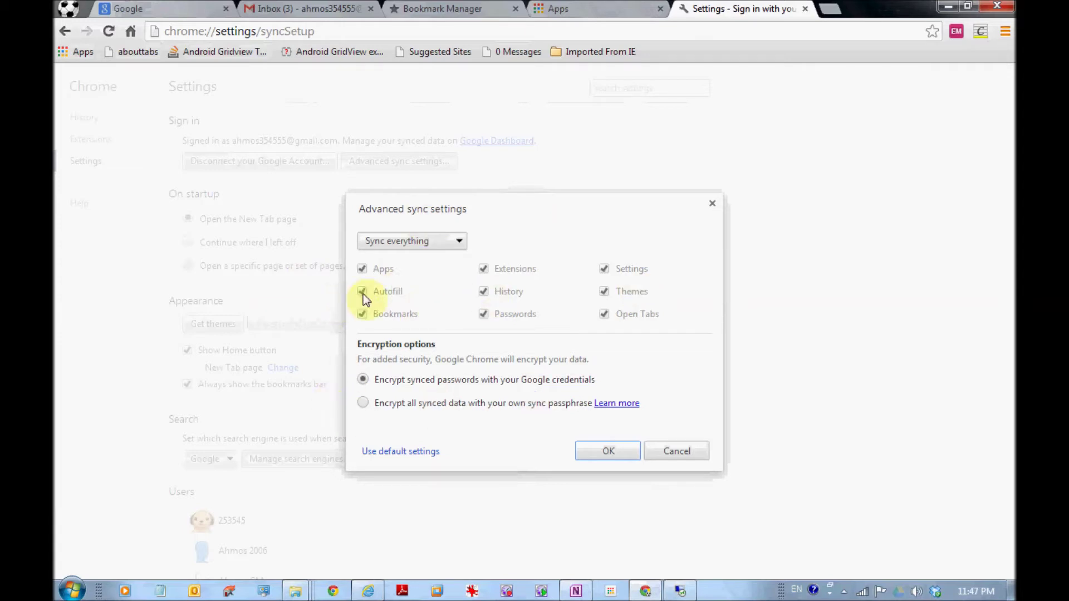
click(453, 249)
click(436, 270)
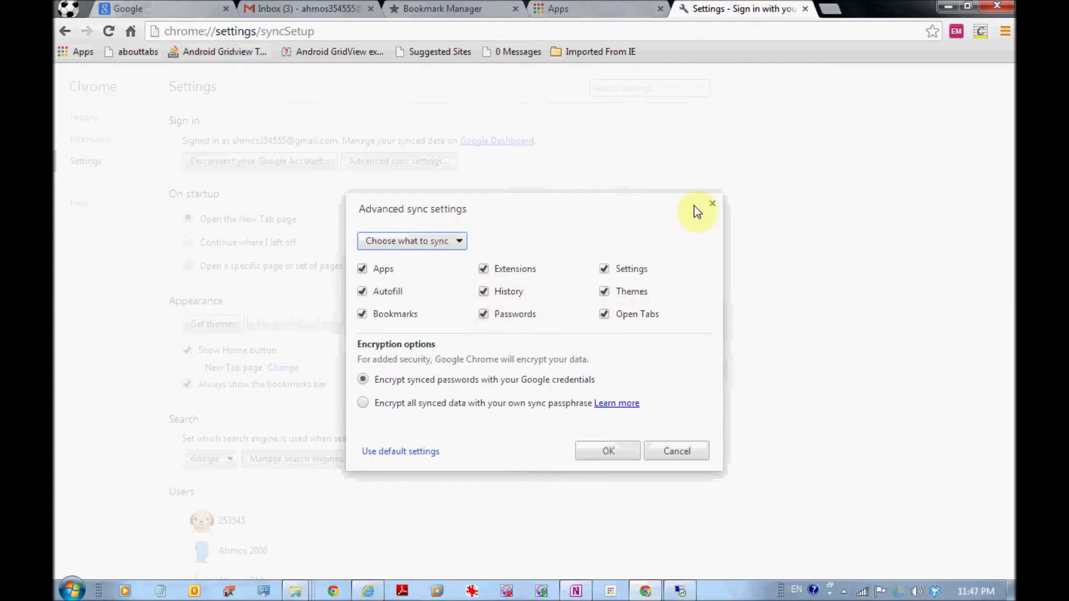
click(713, 206)
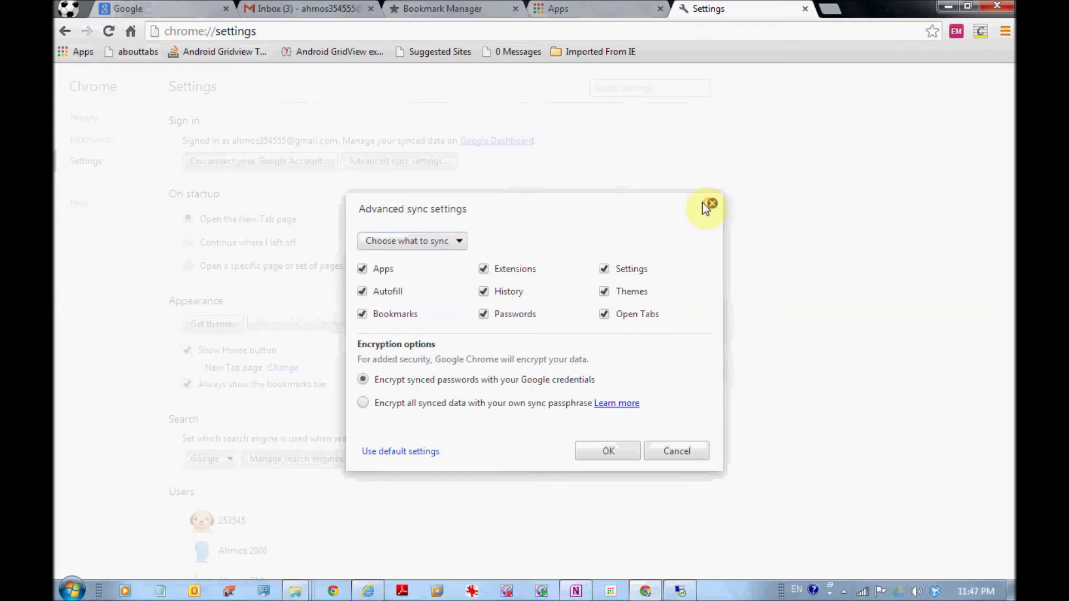
click(341, 28)
text(ww)
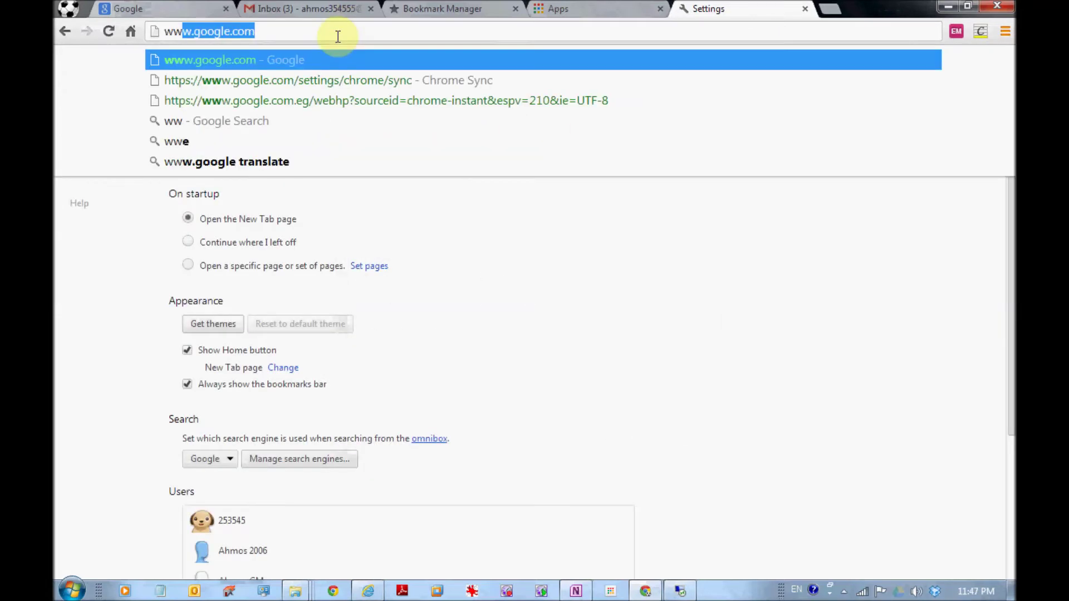
text(w.gdl)
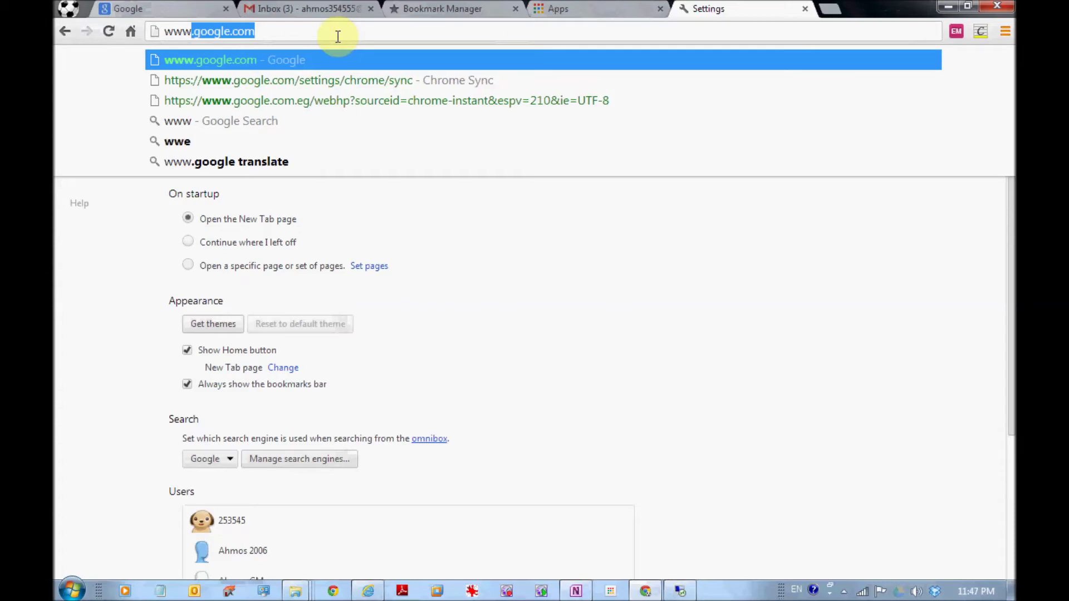
text(s)
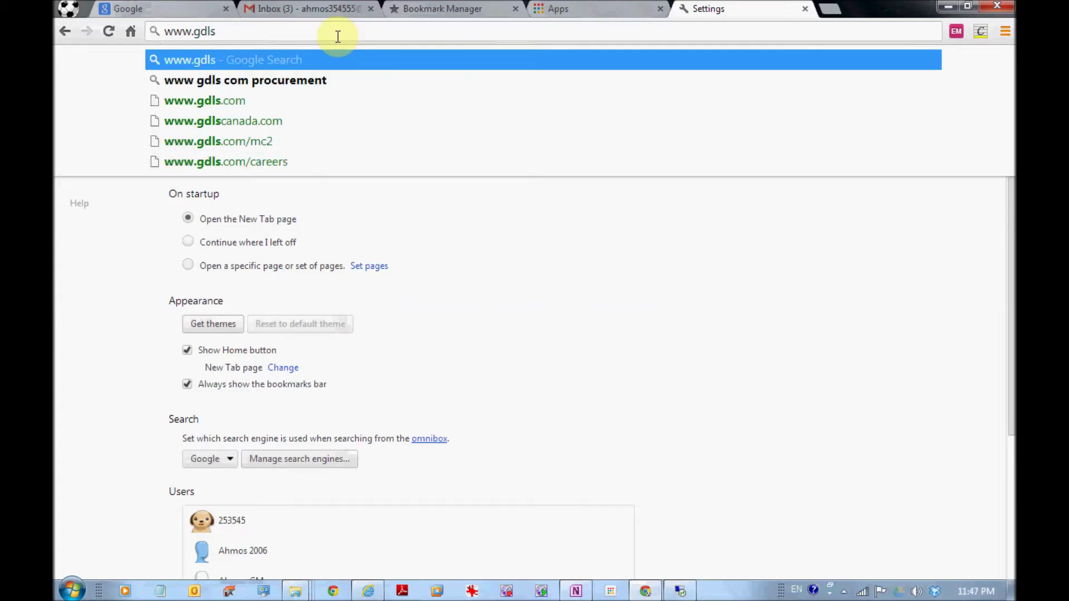
text(.com)
key(Return)
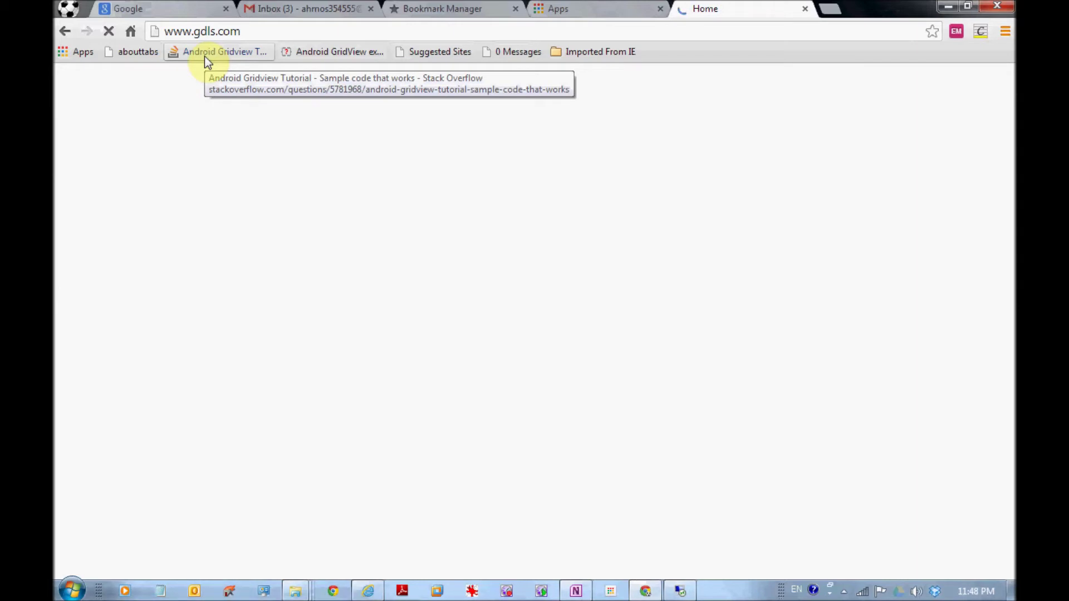
drag(205, 56, 229, 48)
click(229, 49)
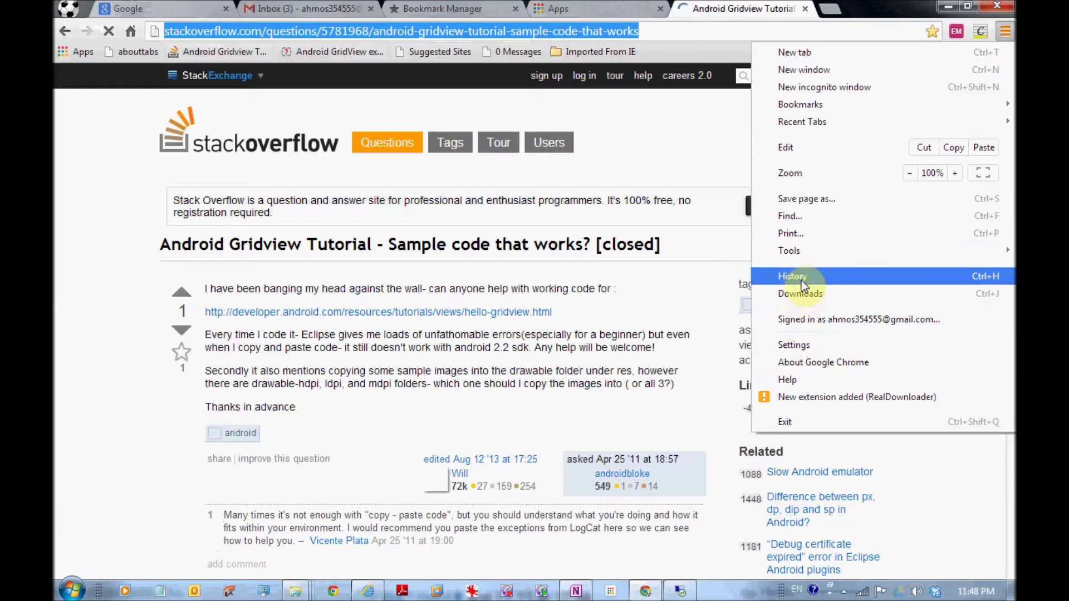
click(802, 280)
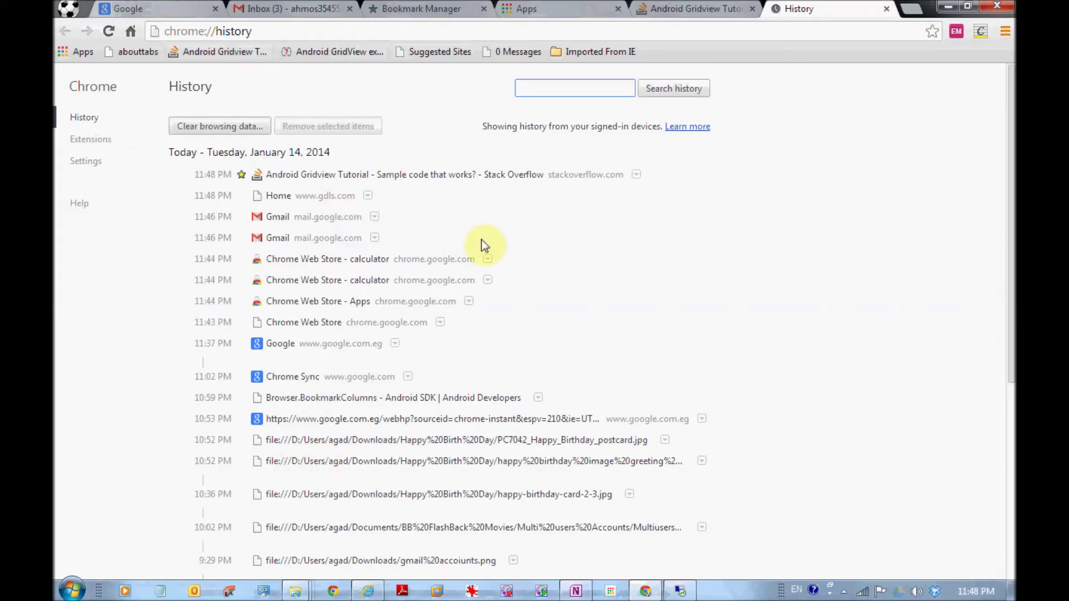
- Look over the synced browsing history, then bring up the Chrome main menu
scroll(484, 245, down, 8)
scroll(484, 245, up, 8)
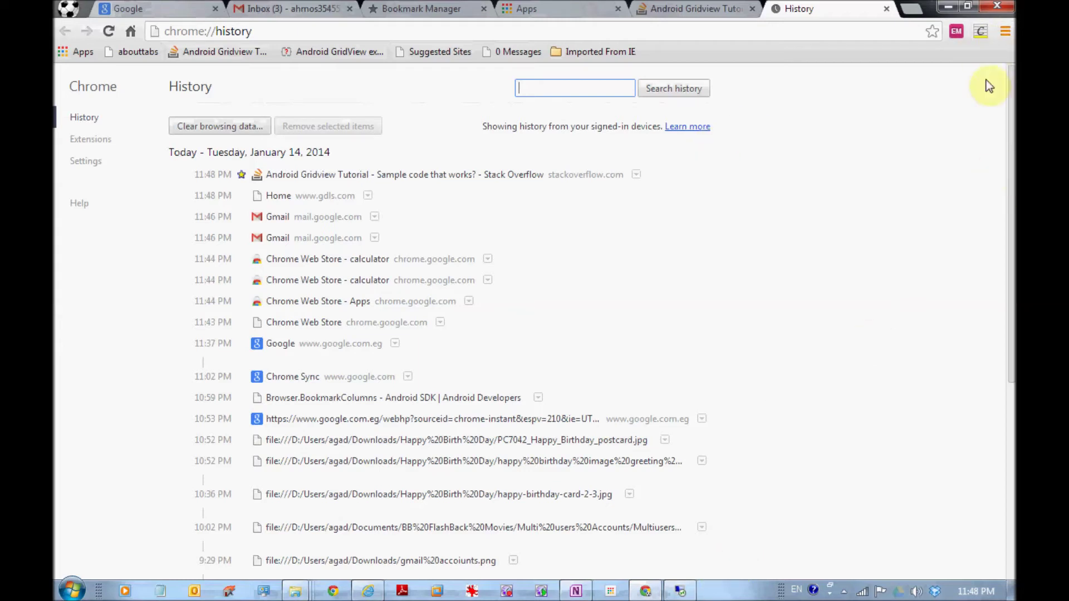
click(1005, 34)
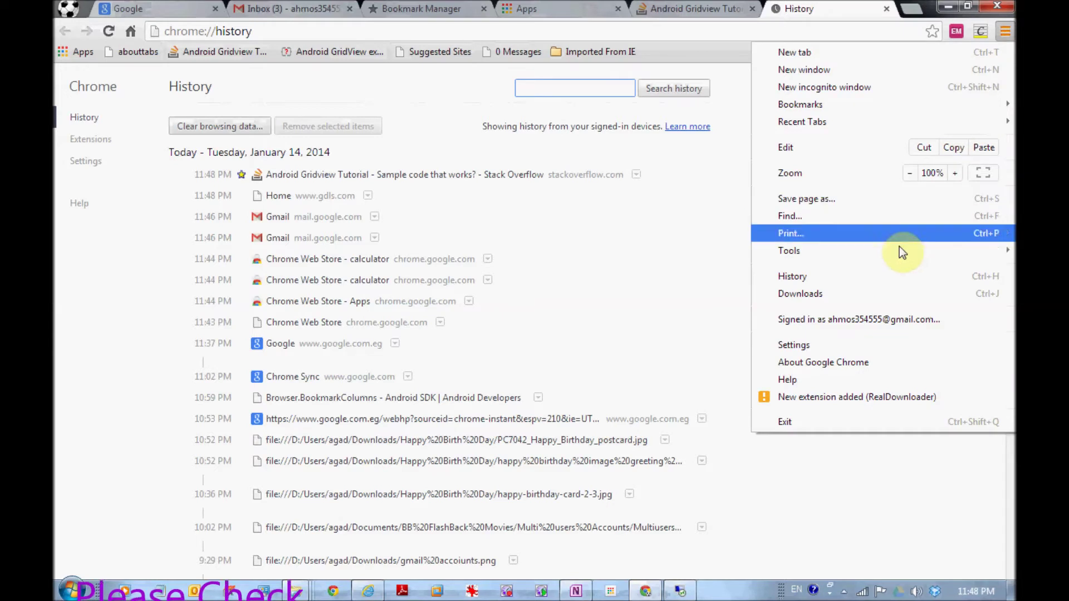
- From Chrome's Settings, review the list of Chrome user profiles, then dismiss it
click(857, 346)
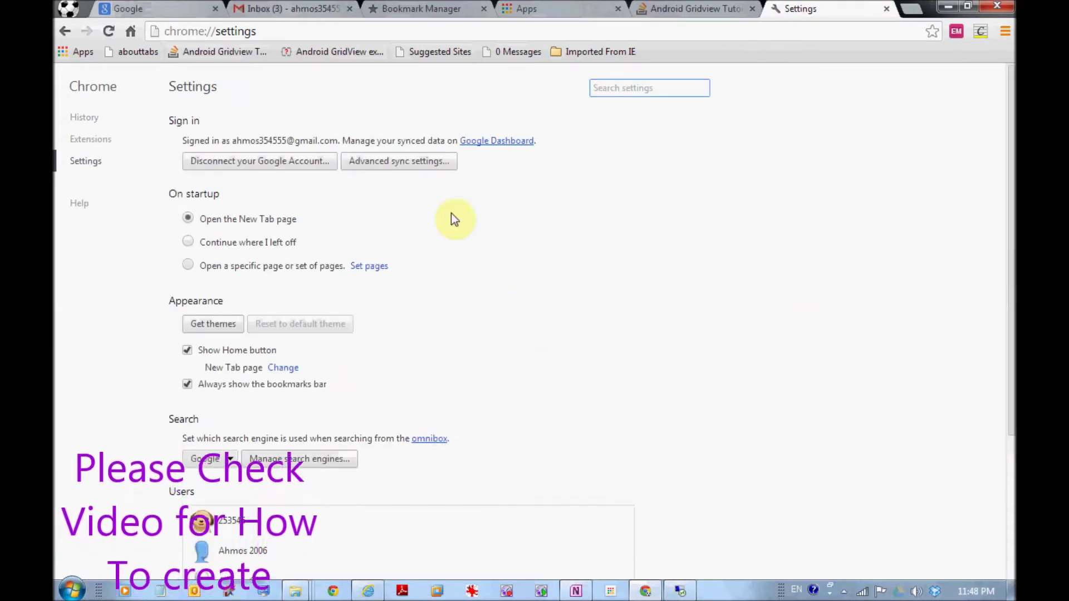
click(68, 8)
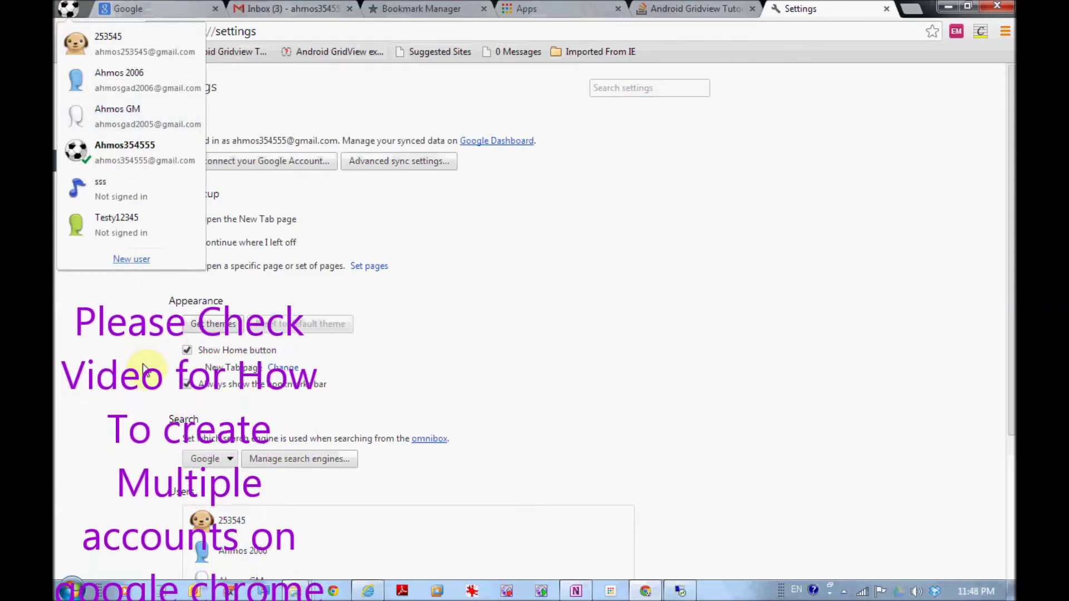
mouse_move(147, 161)
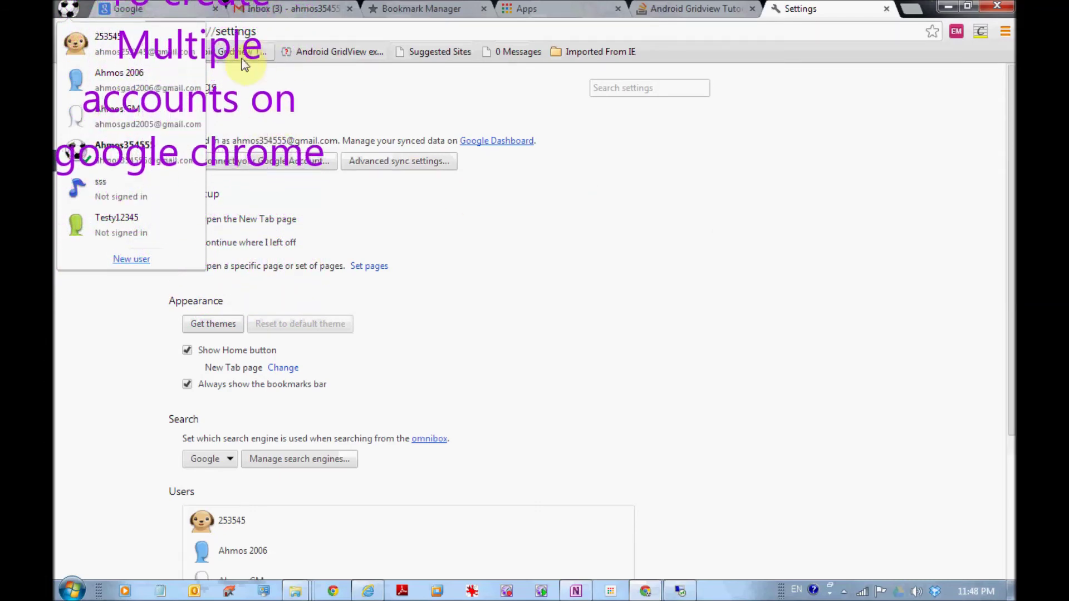
click(682, 53)
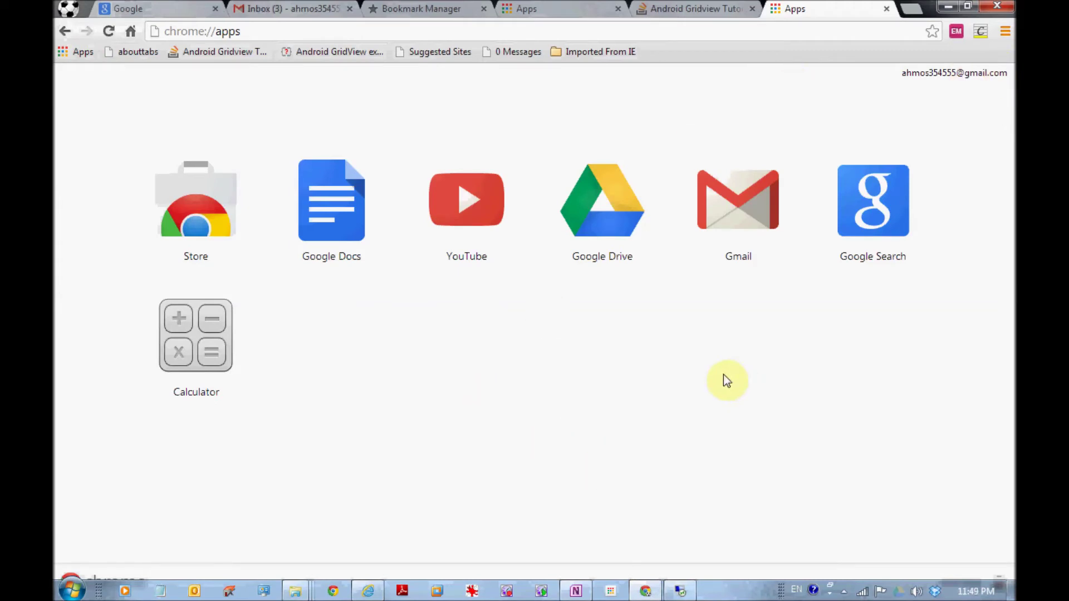
- Check the Apps page's context options and the Chrome user profiles list
right_click(597, 365)
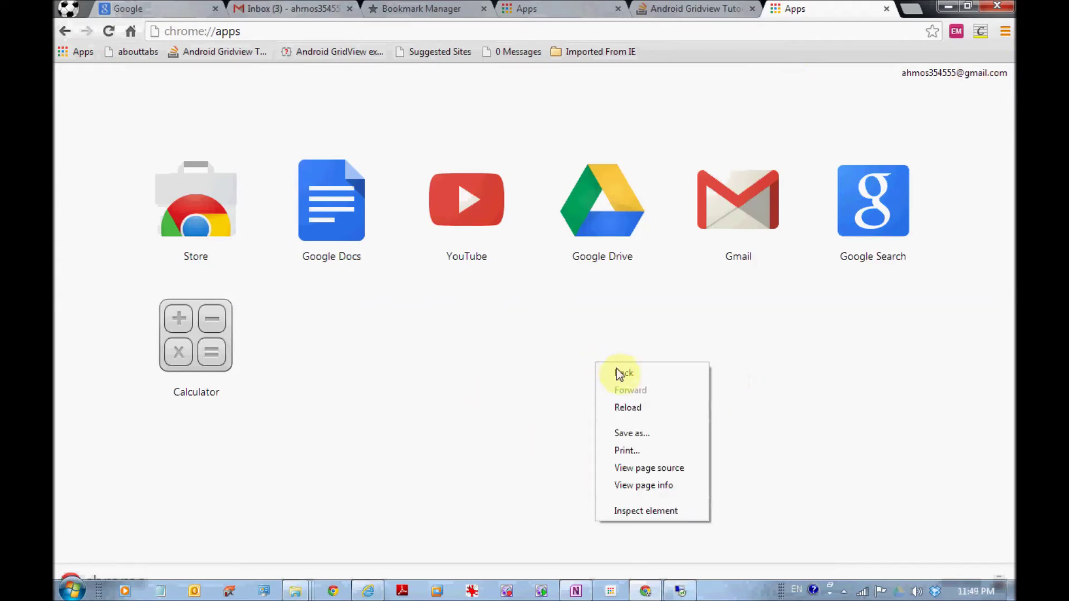
click(846, 384)
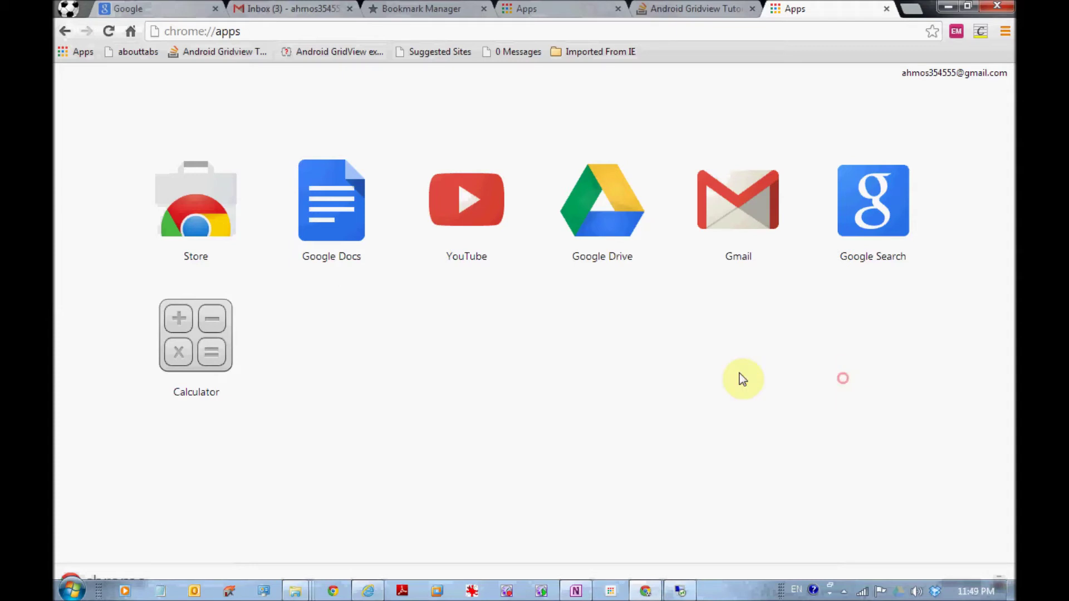
click(81, 6)
click(68, 8)
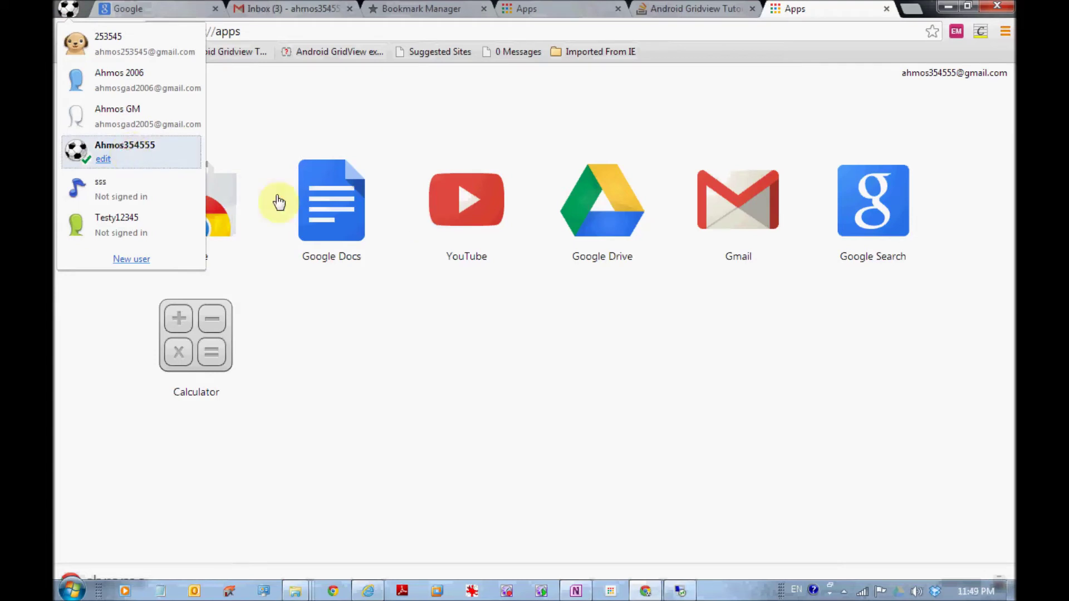
- Launch the synced Google Search app, then bring up the profiles list to pick another profile
click(866, 167)
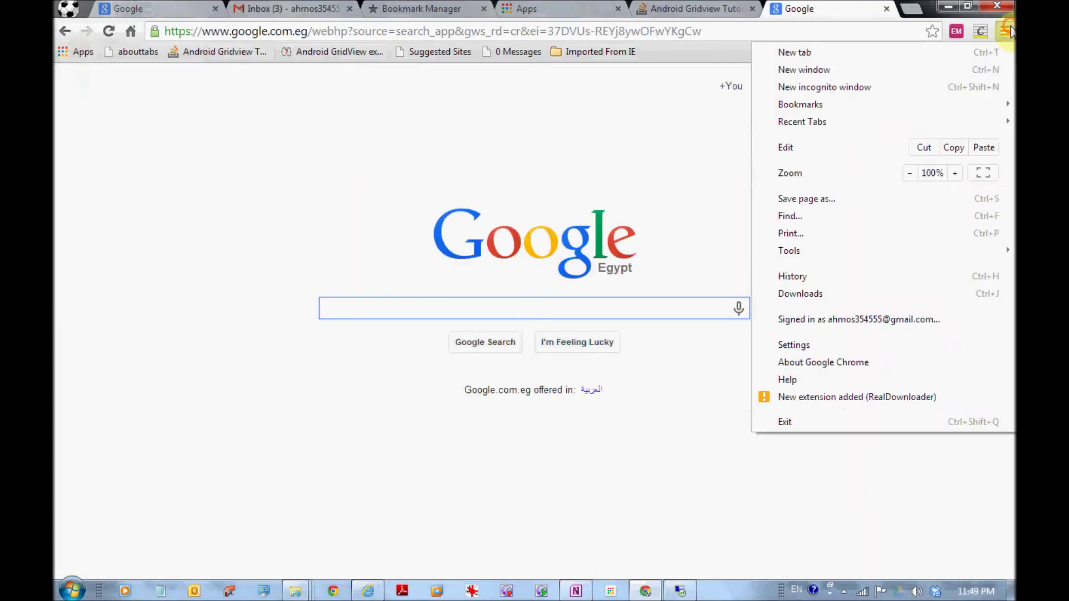
click(68, 8)
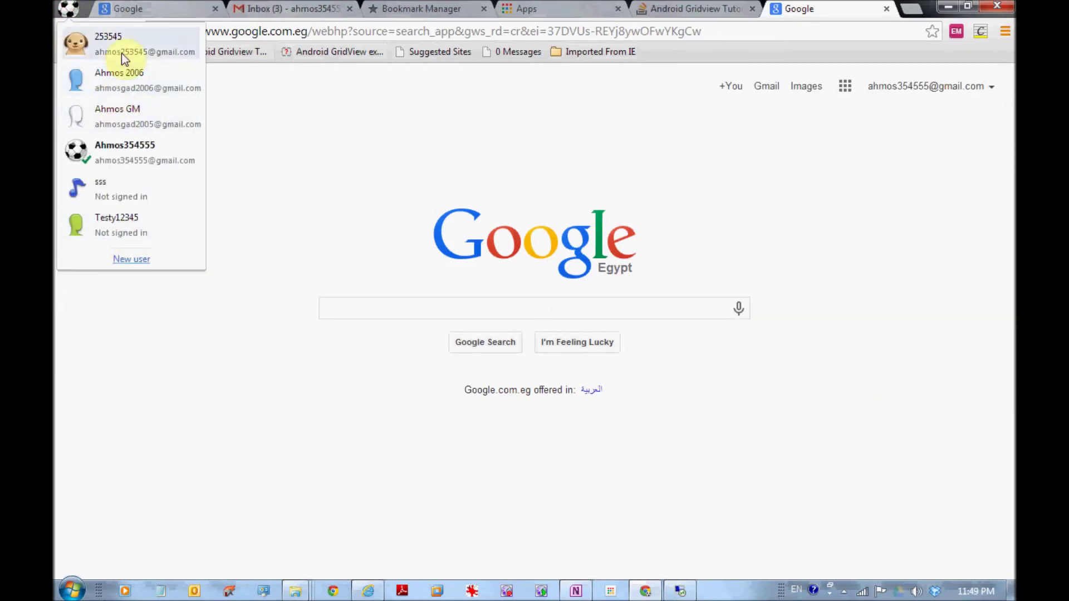
mouse_move(148, 159)
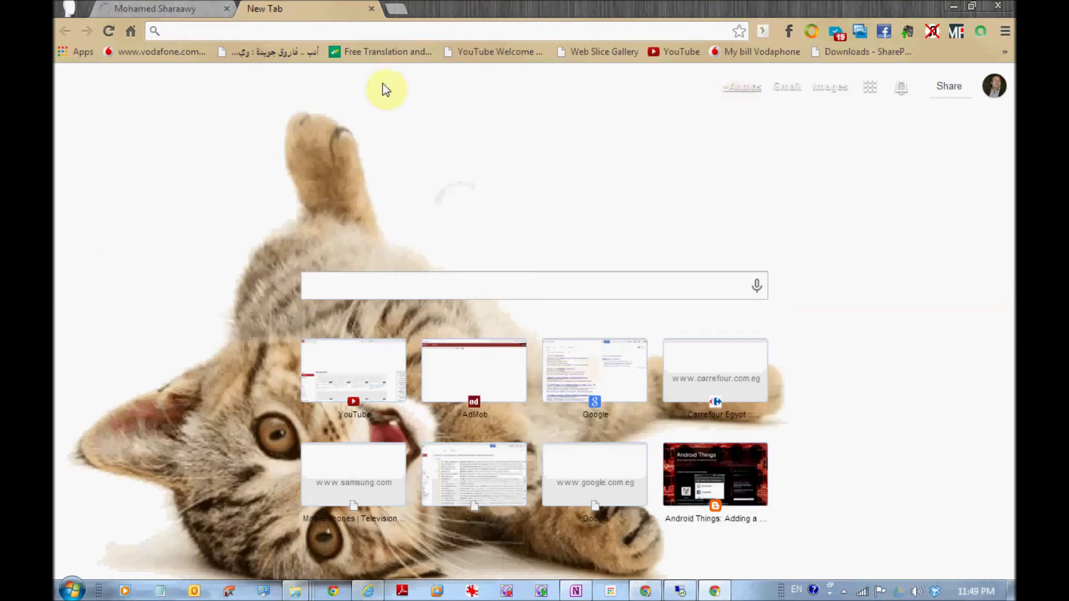
- Add a new Chrome user from Settings with the soccer-ball picture, replacing the default name Sneaky
click(69, 7)
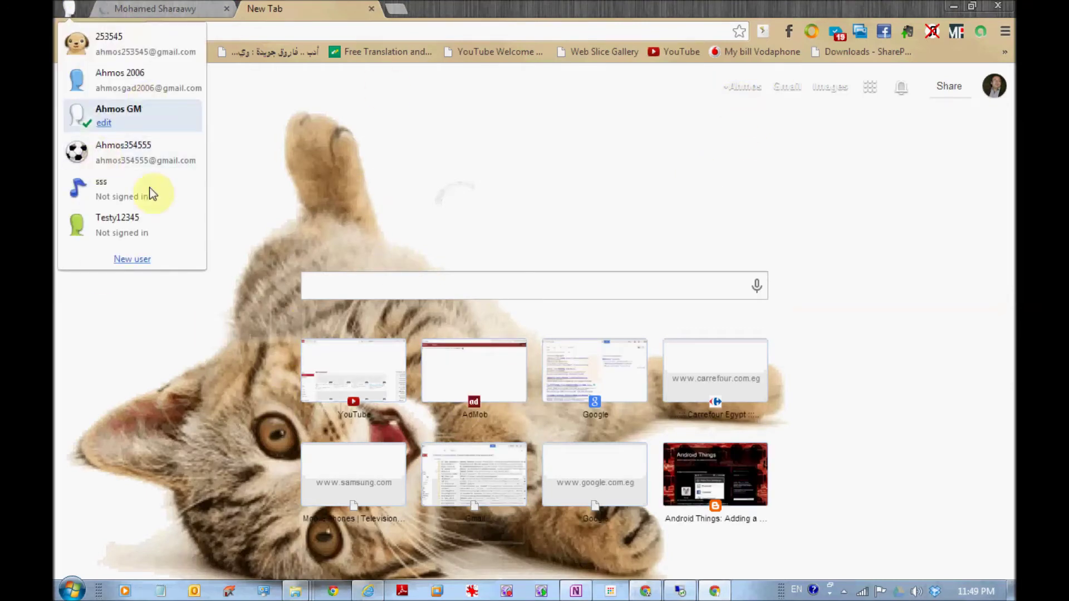
click(82, 142)
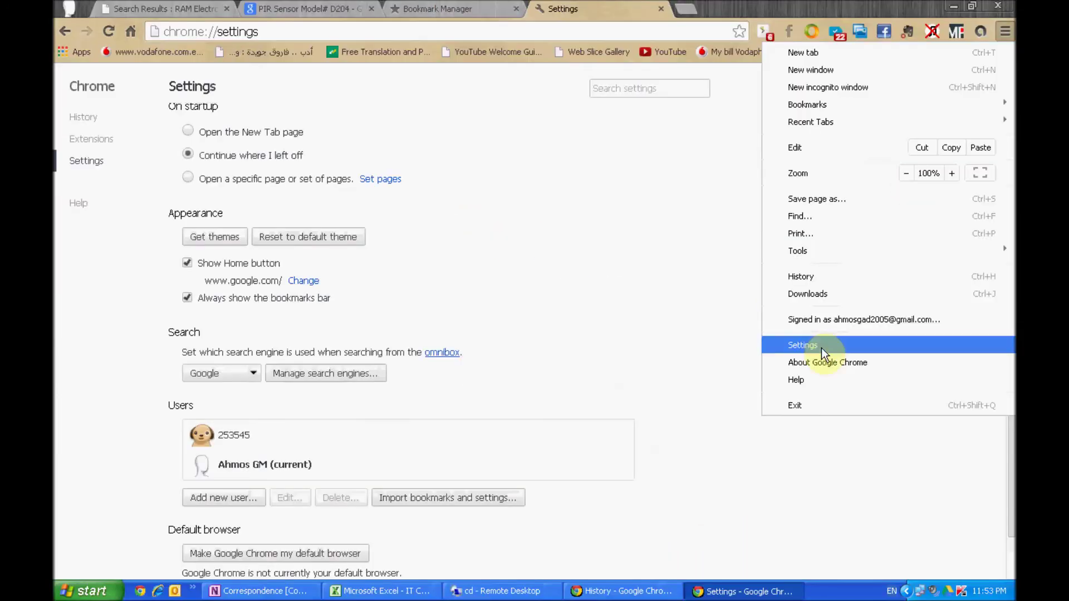
click(821, 348)
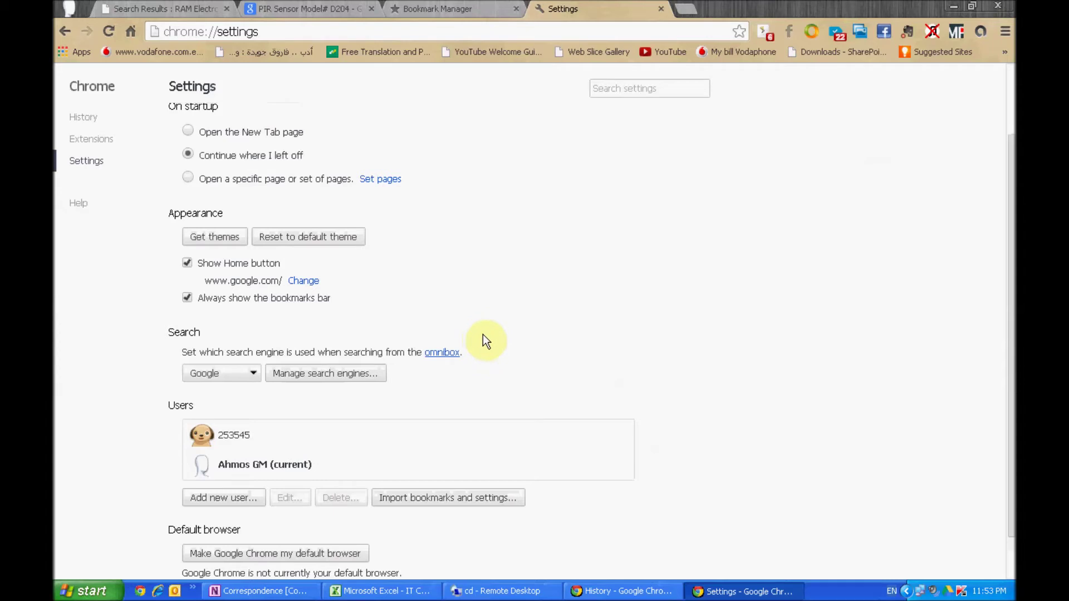
scroll(490, 345, down, 1)
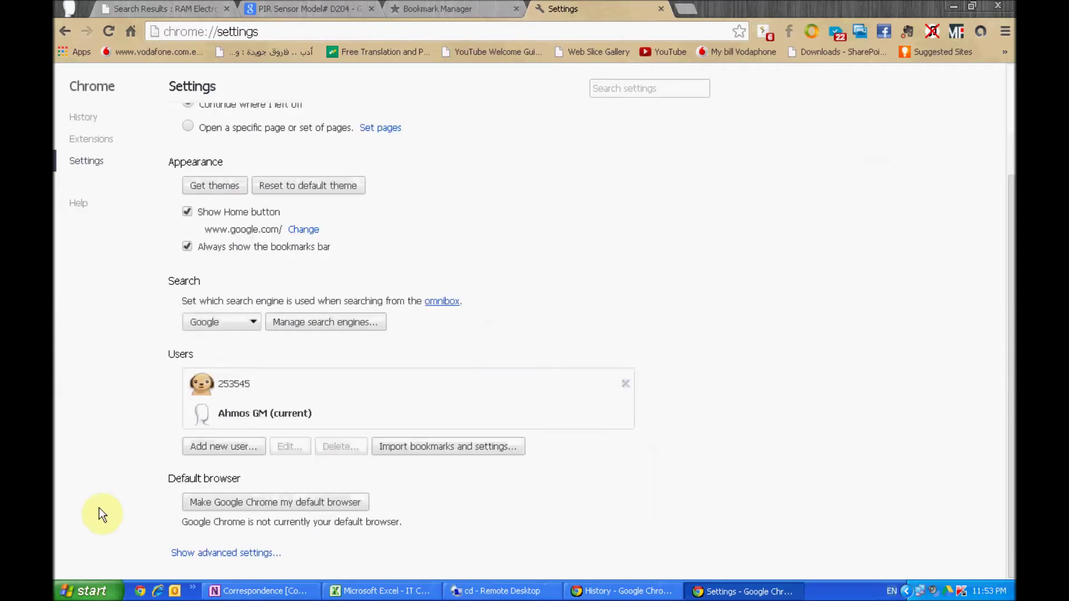
click(222, 446)
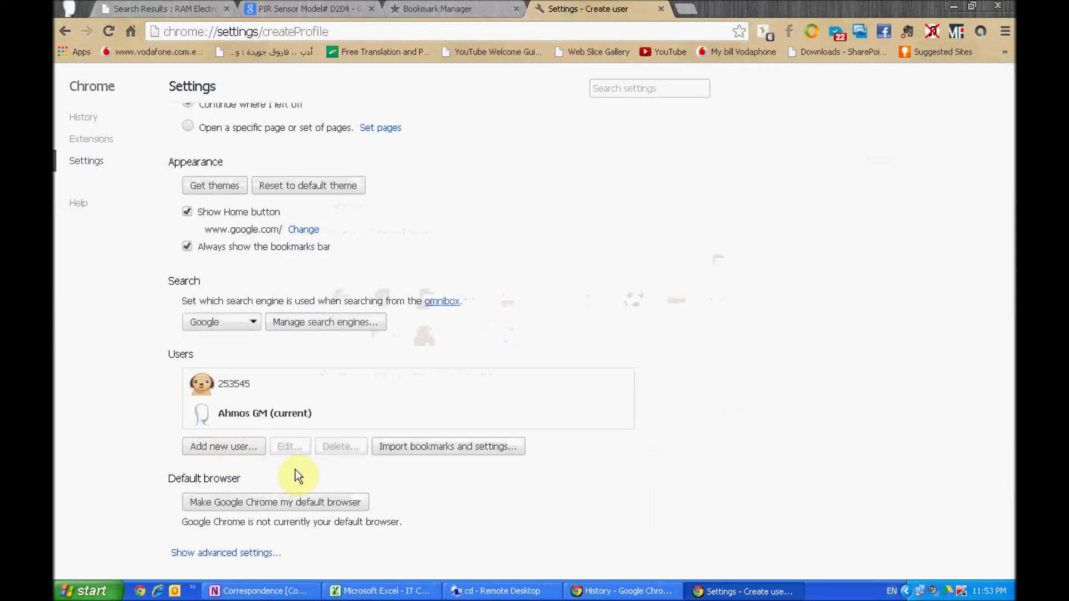
click(635, 299)
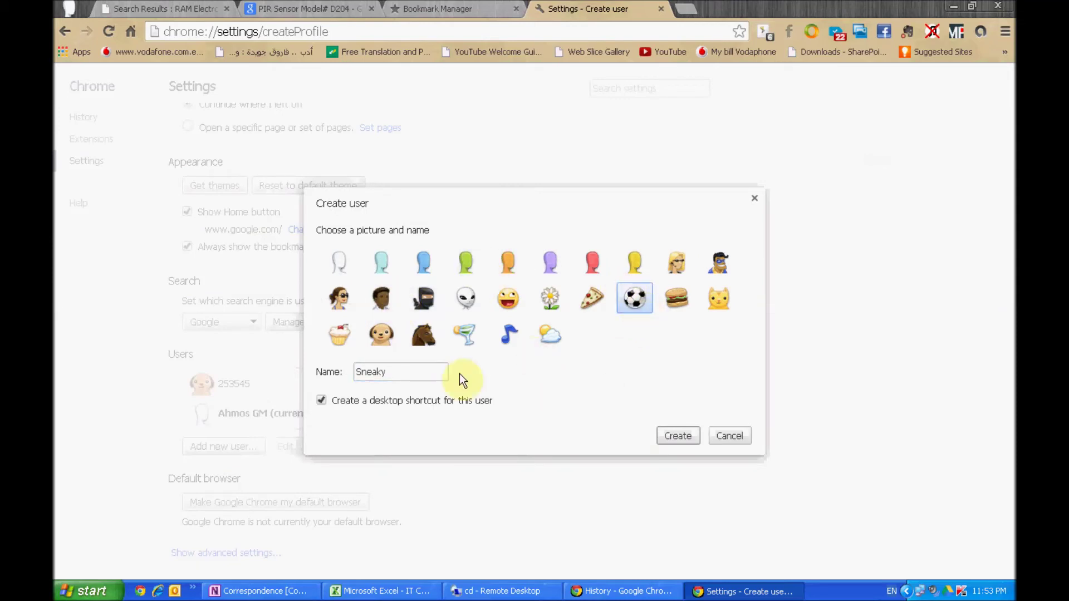
drag(270, 377, 388, 376)
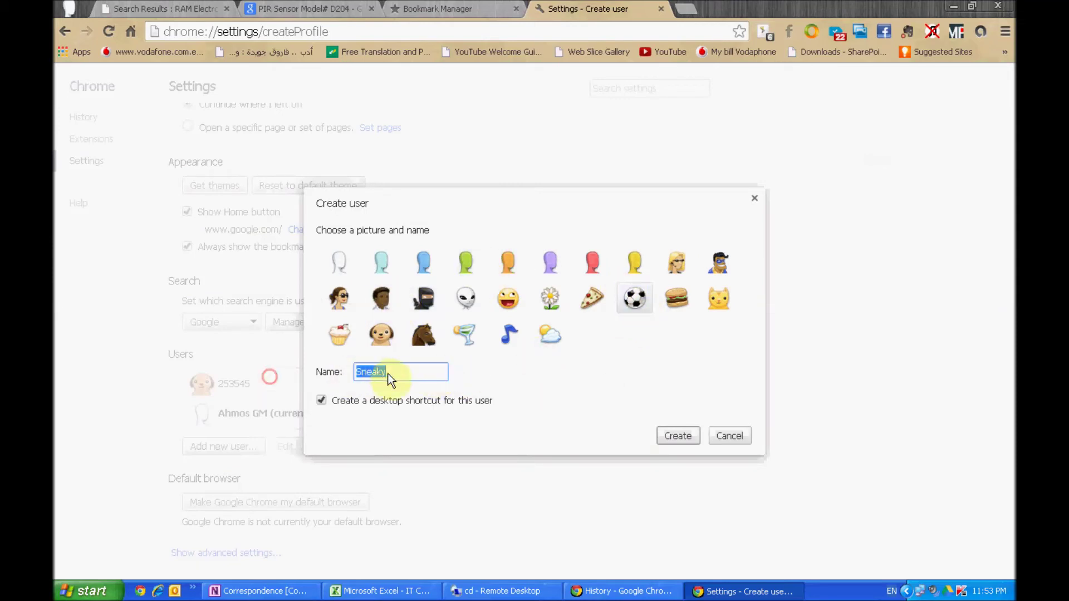
text(a)
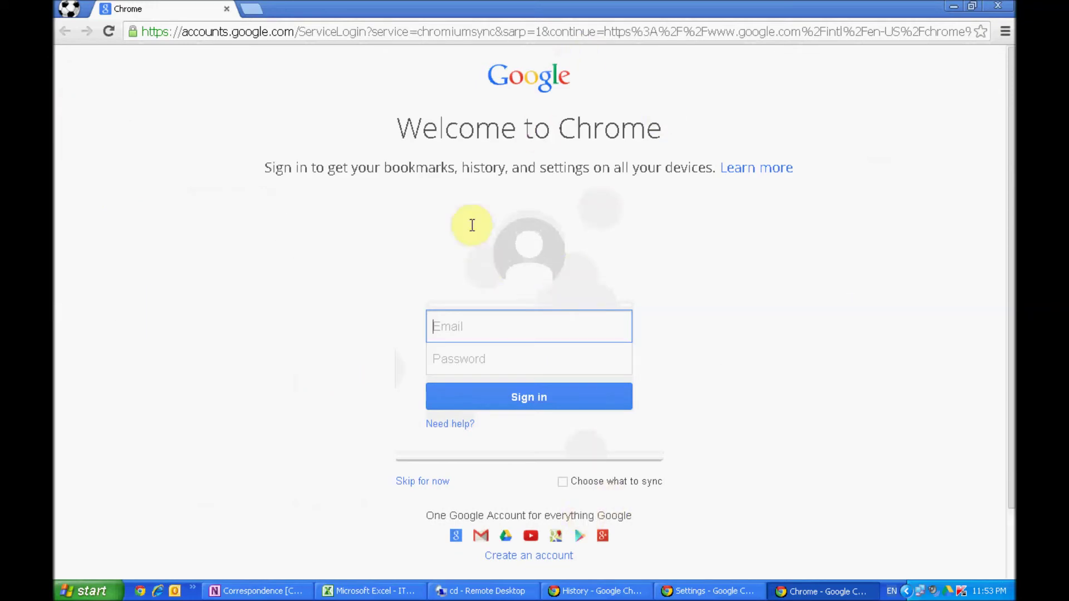
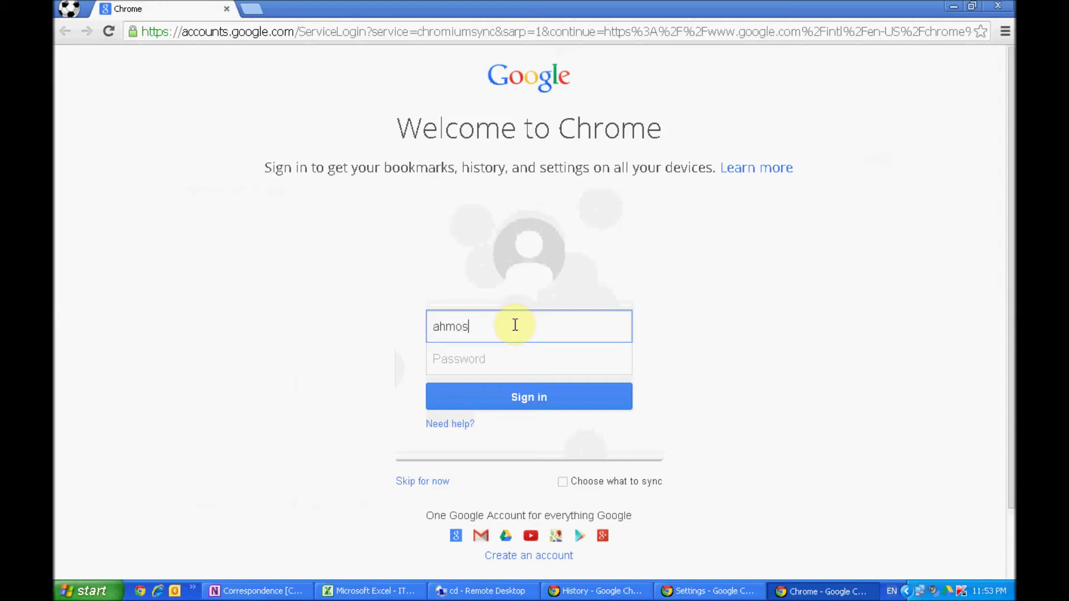
- Sign the new profile in with the Google account's email and password, then dismiss the confirmation
key(Tab)
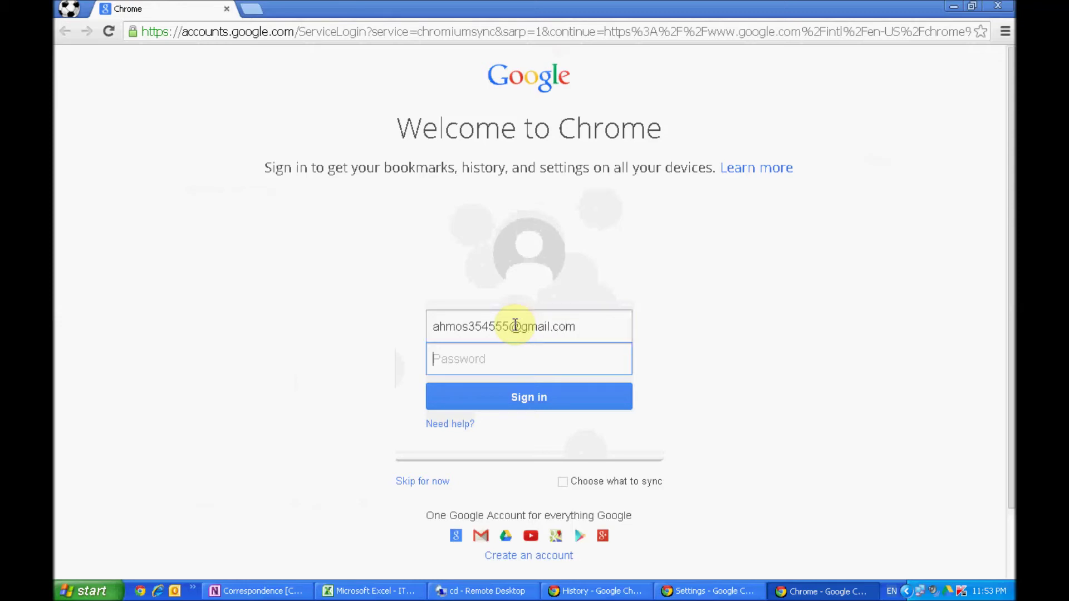
text(•)
click(545, 406)
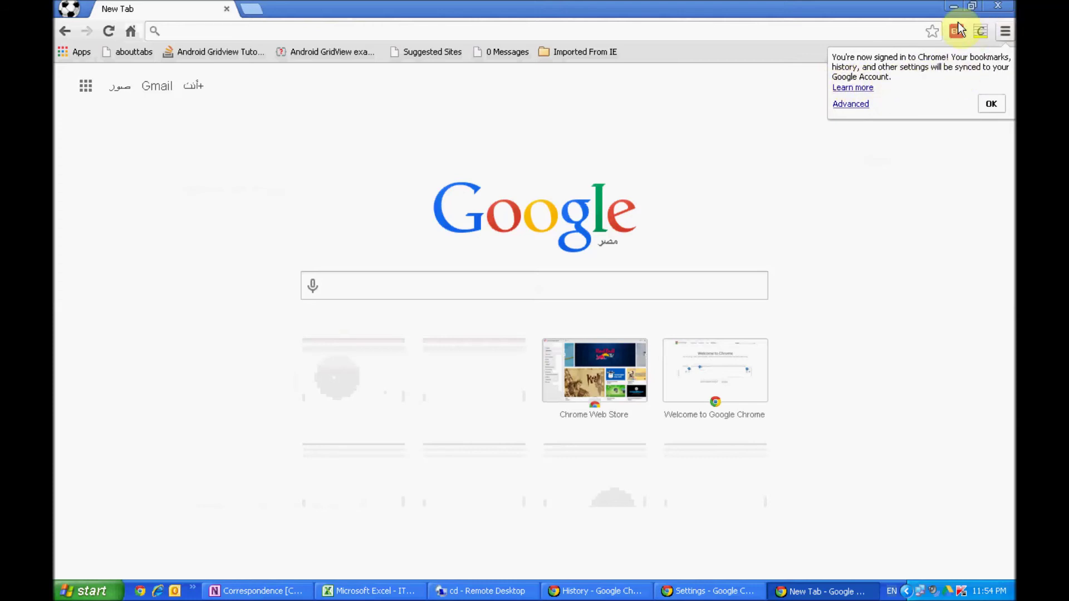
click(997, 104)
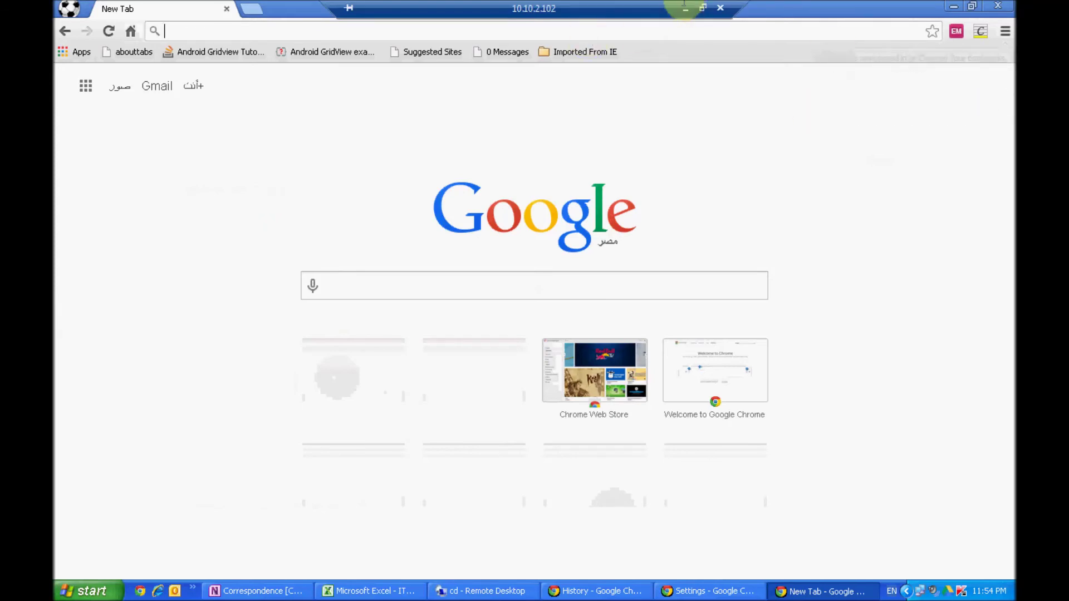
click(685, 9)
click(449, 9)
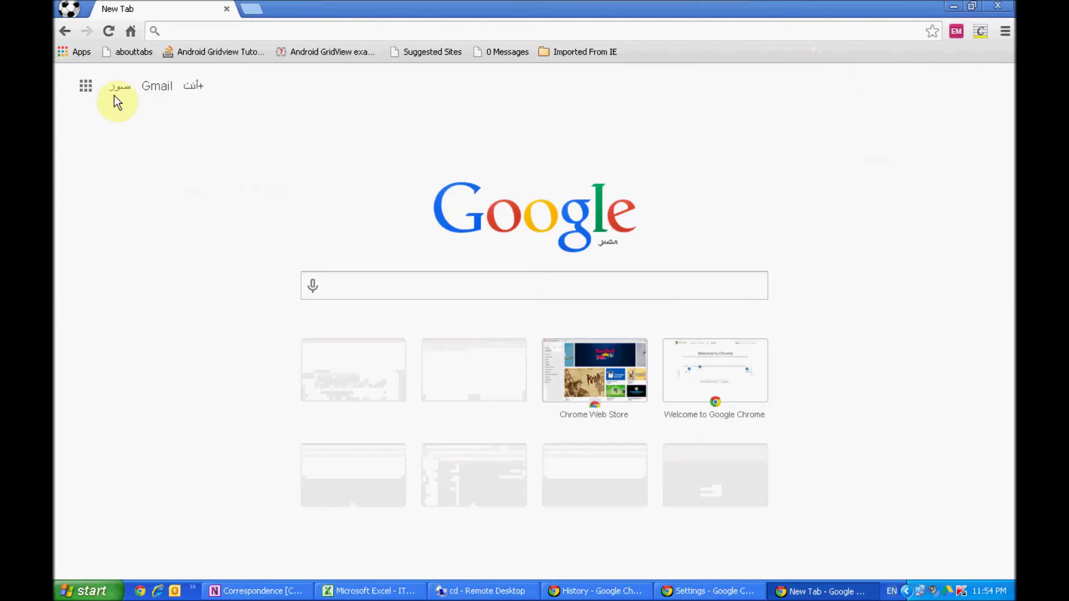
click(76, 49)
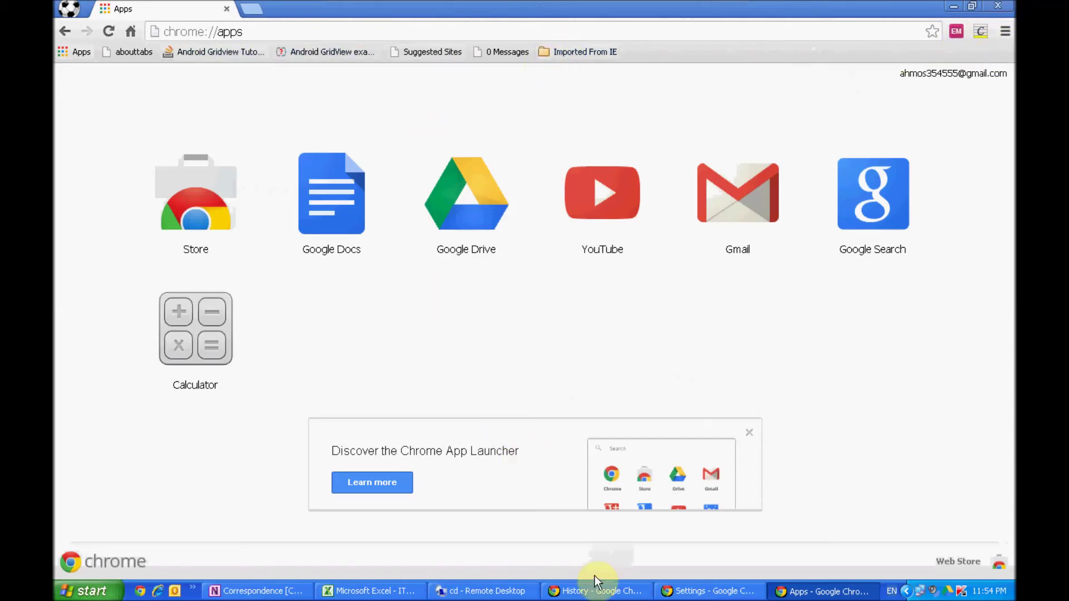
click(449, 593)
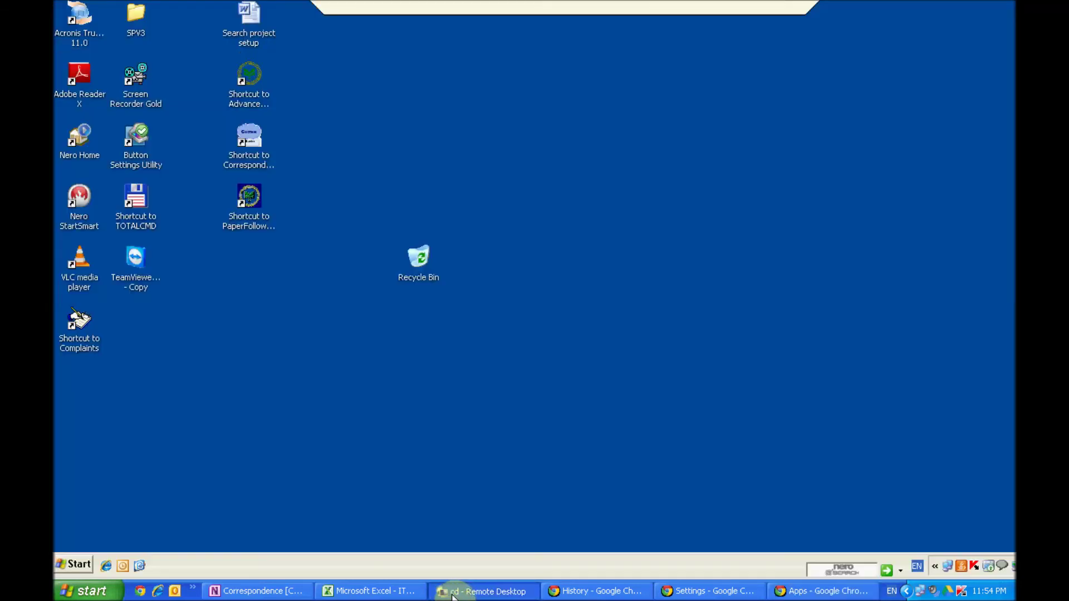
click(766, 6)
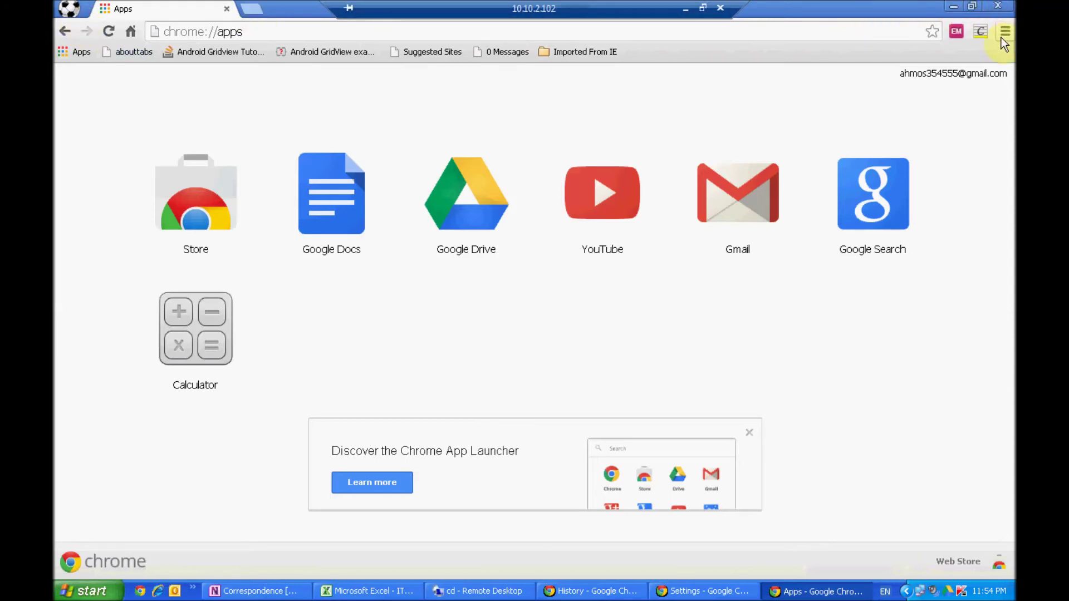
click(686, 10)
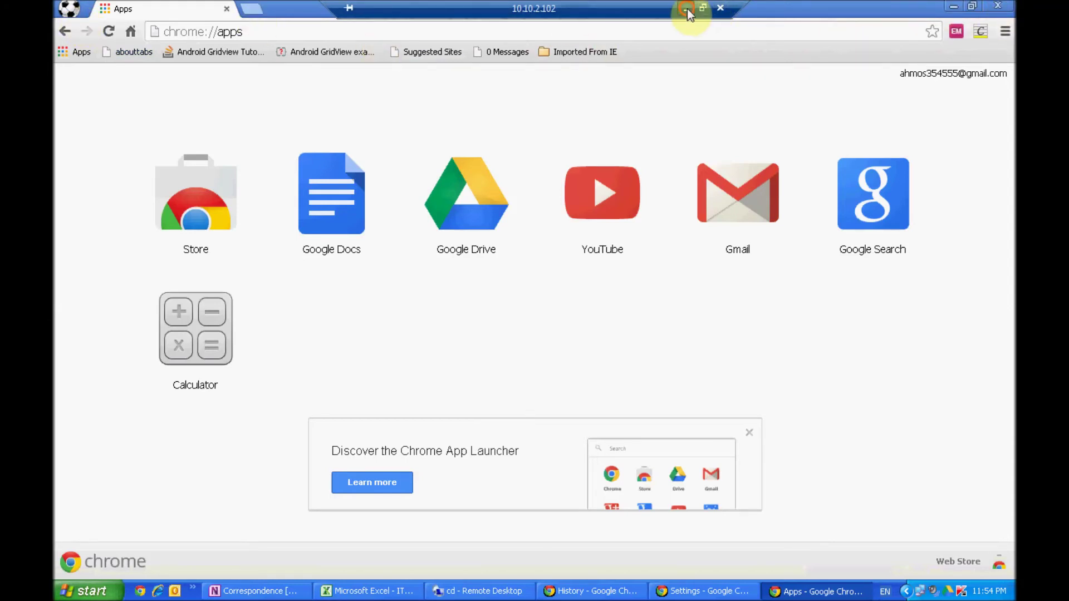
click(67, 11)
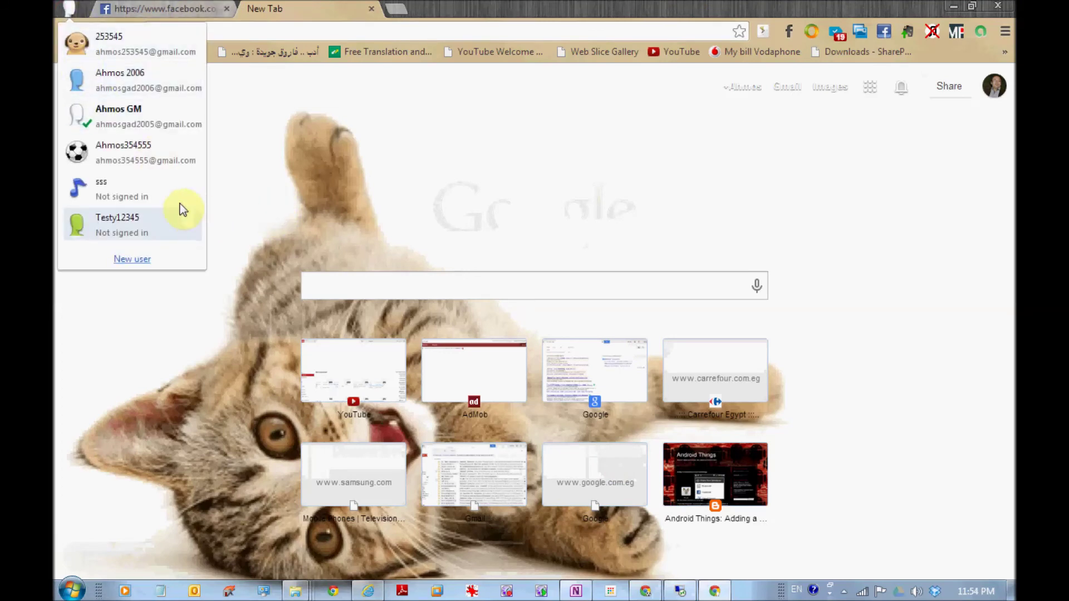
click(155, 161)
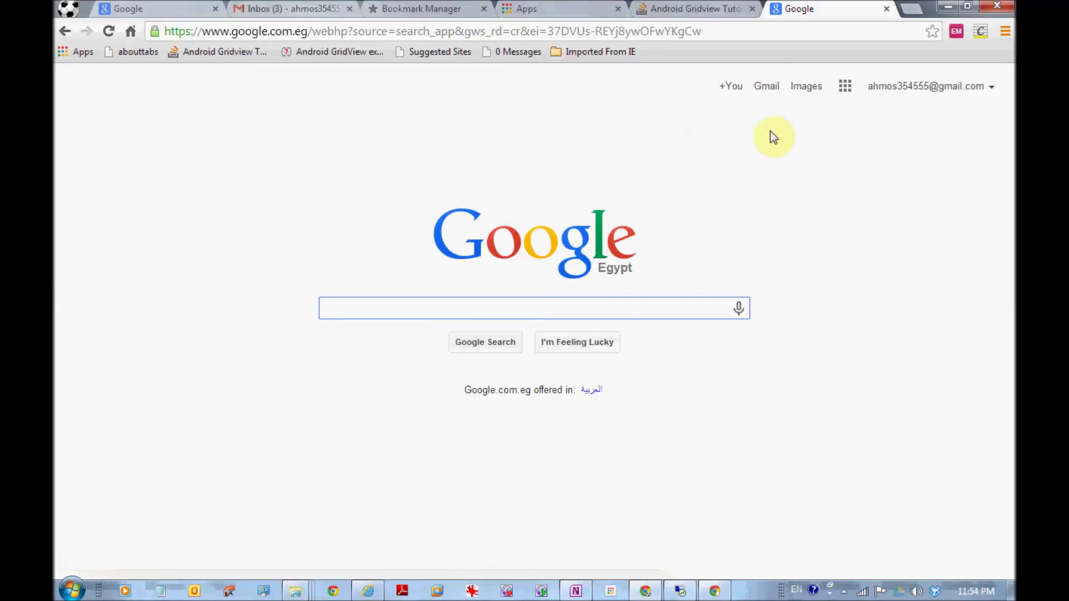
click(82, 51)
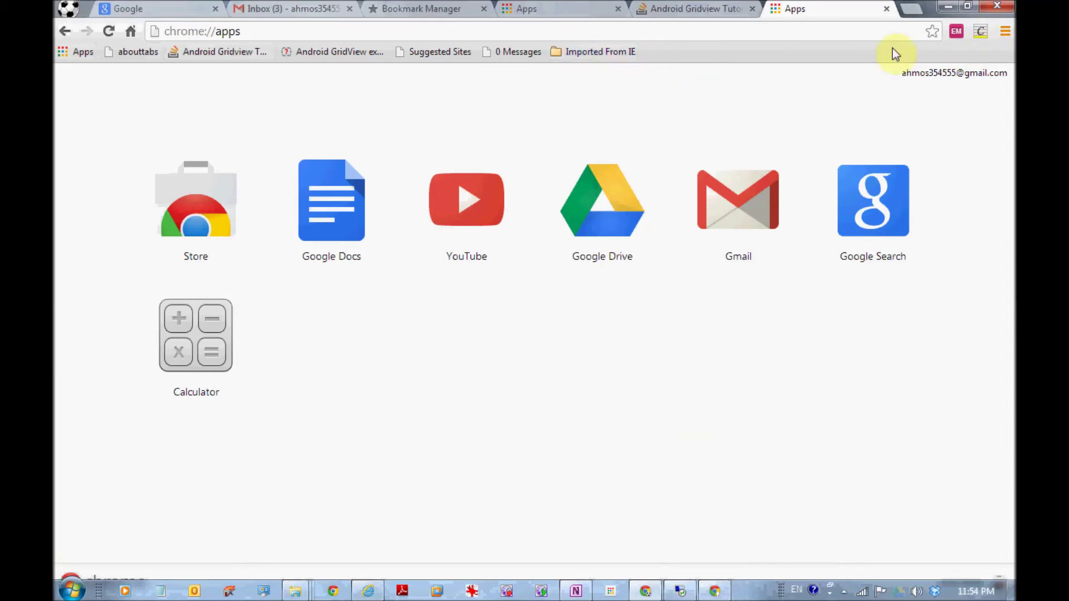
click(1005, 31)
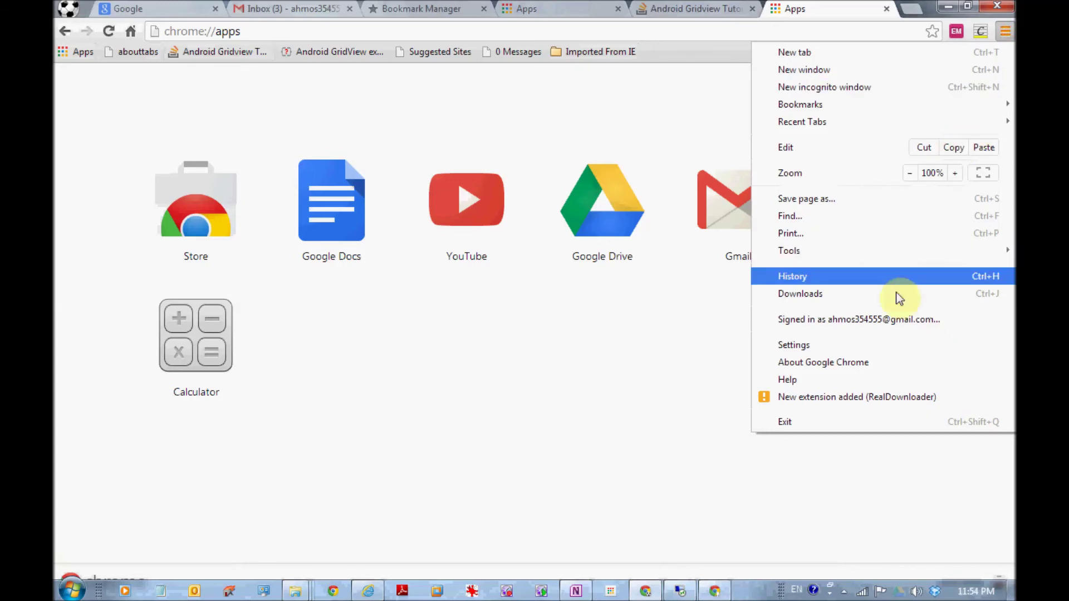
click(820, 278)
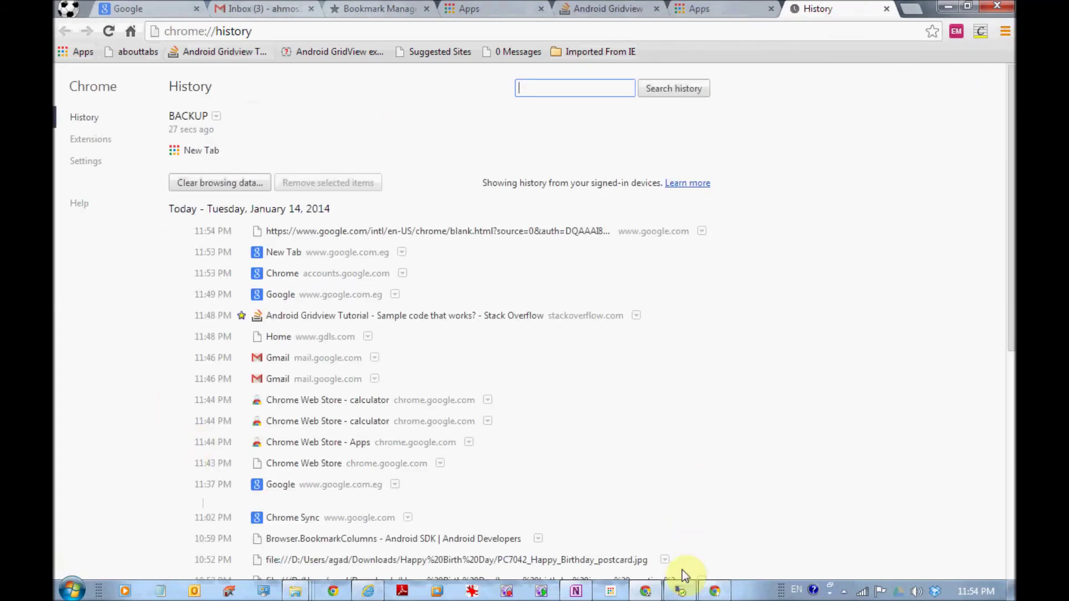
click(681, 590)
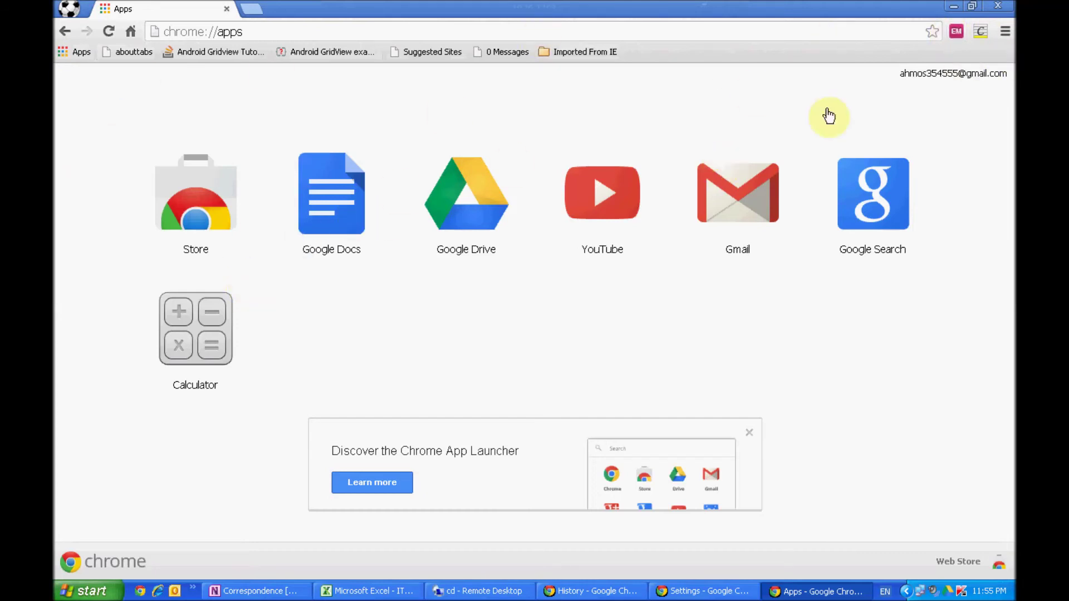
- View the synced browsing history, then return this tab to the Apps page and the Web Store
click(1005, 32)
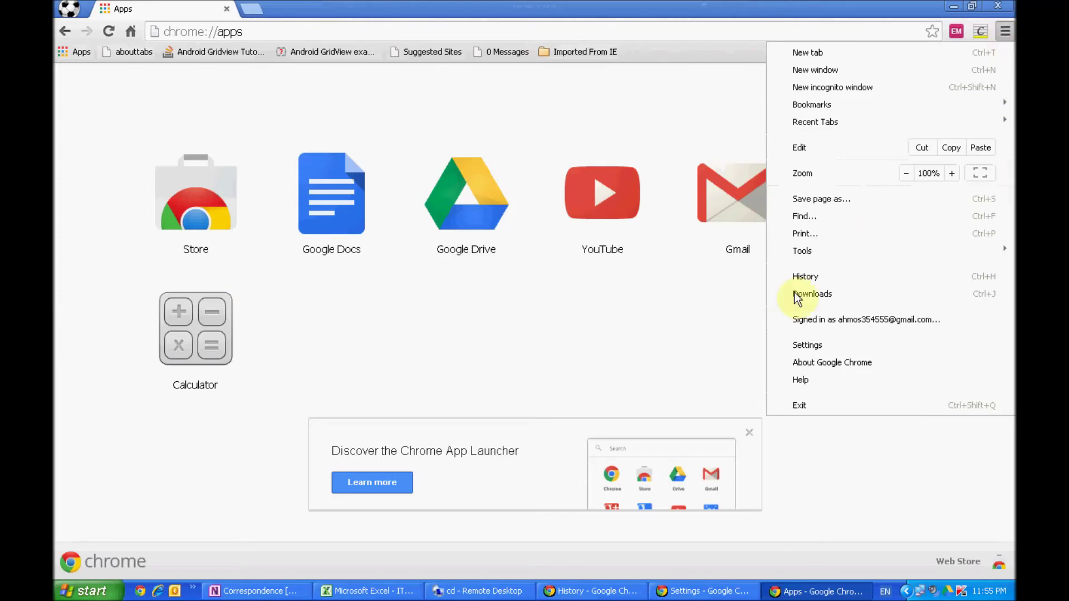
click(816, 276)
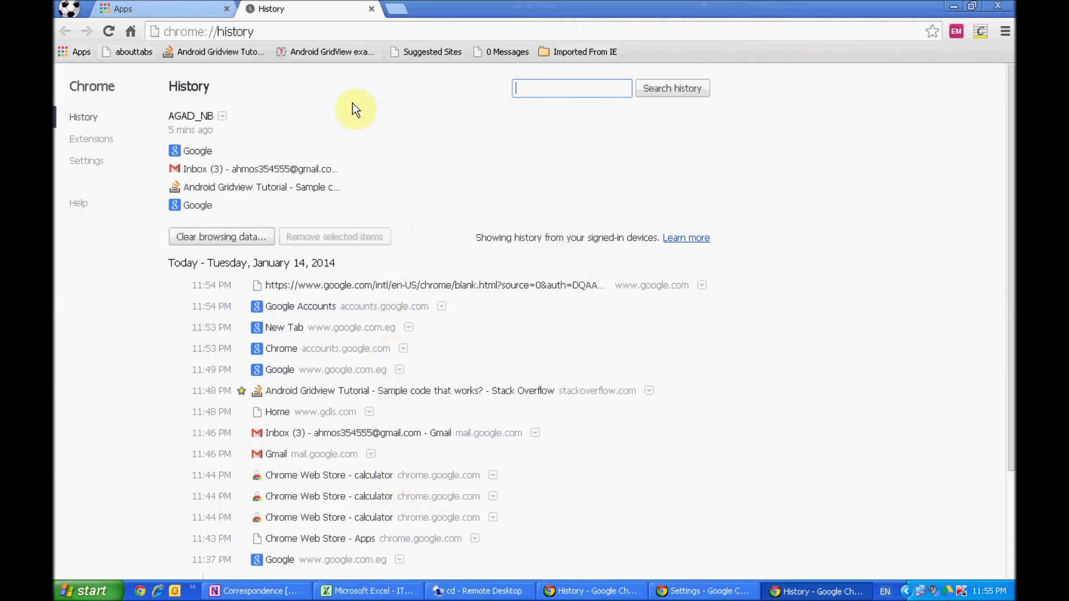
click(79, 52)
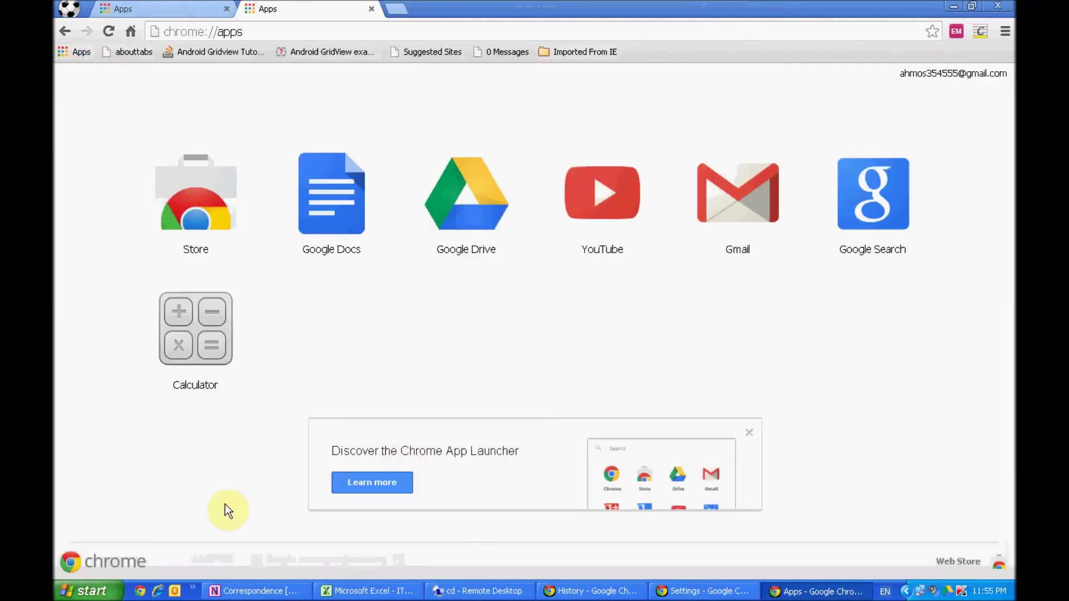
click(953, 561)
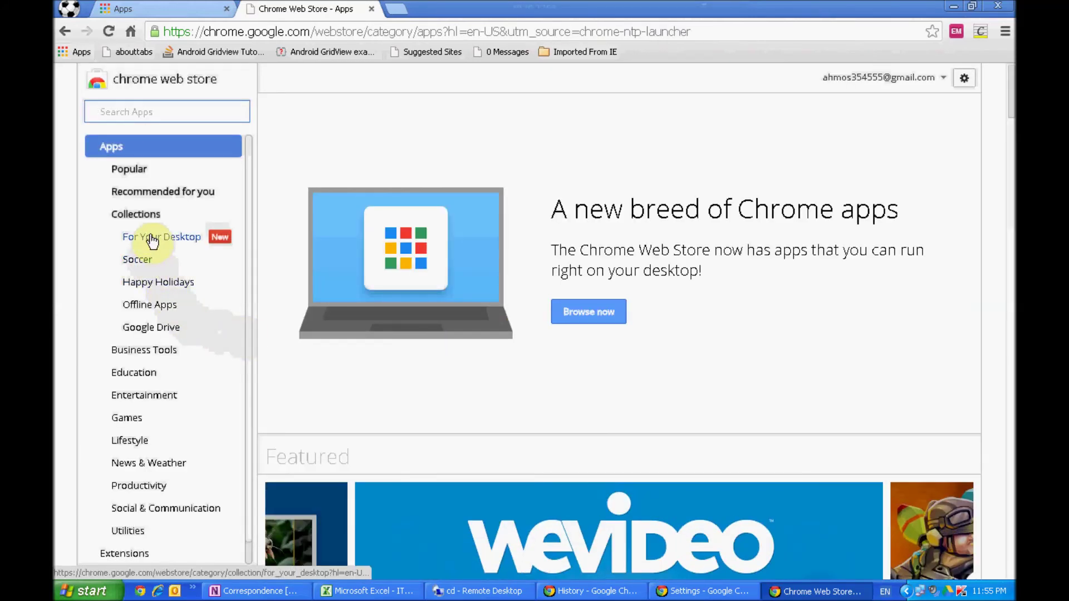
- Browse the Web Store's Education and Games categories and open the Rush Team game's details
click(154, 114)
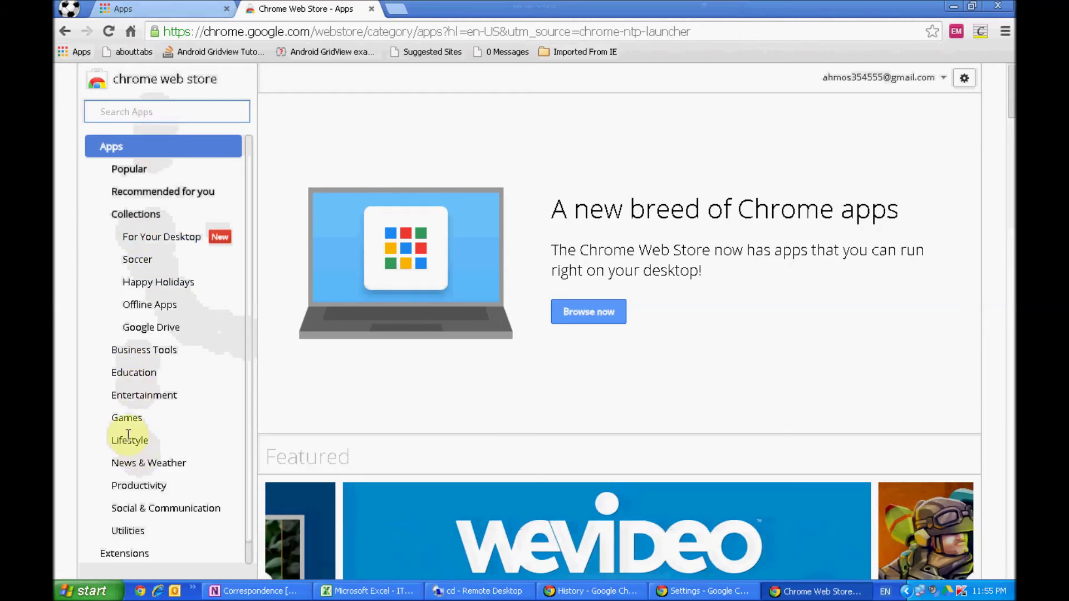
click(139, 373)
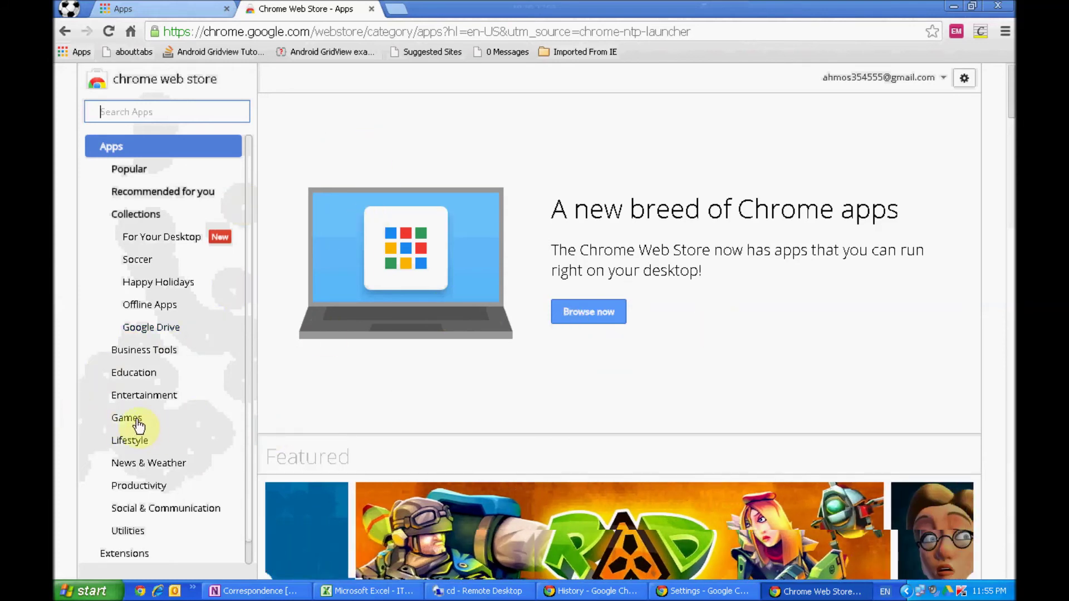
click(136, 418)
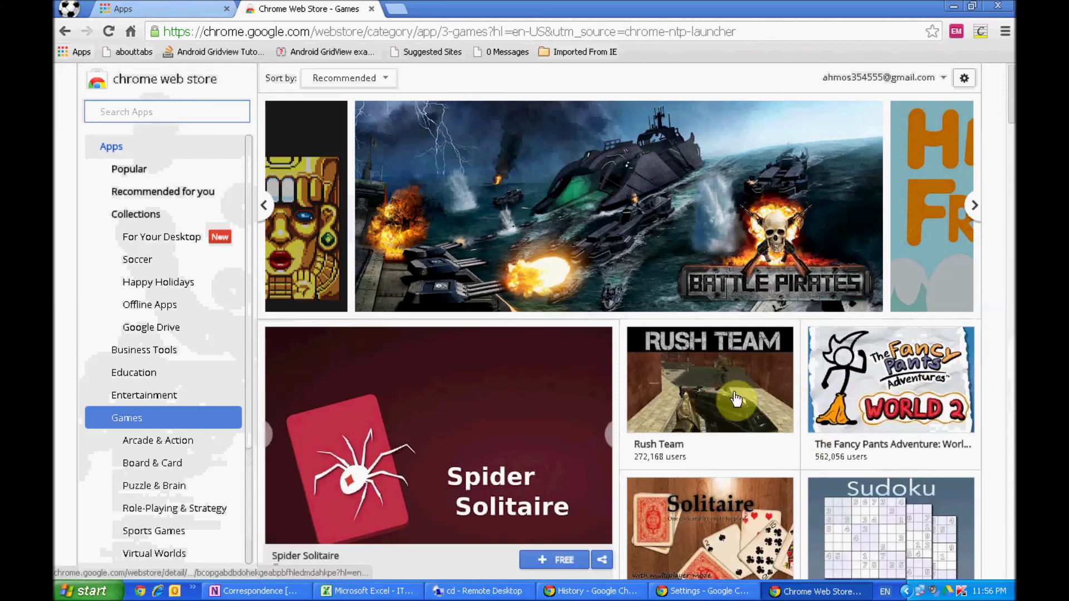
mouse_move(685, 418)
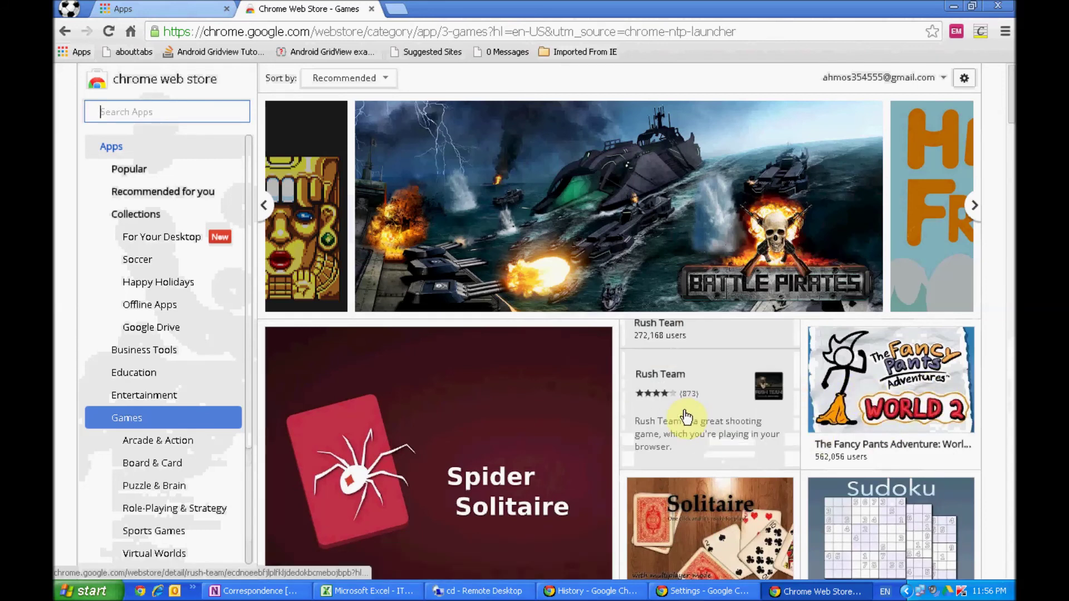
scroll(704, 459, down, 1)
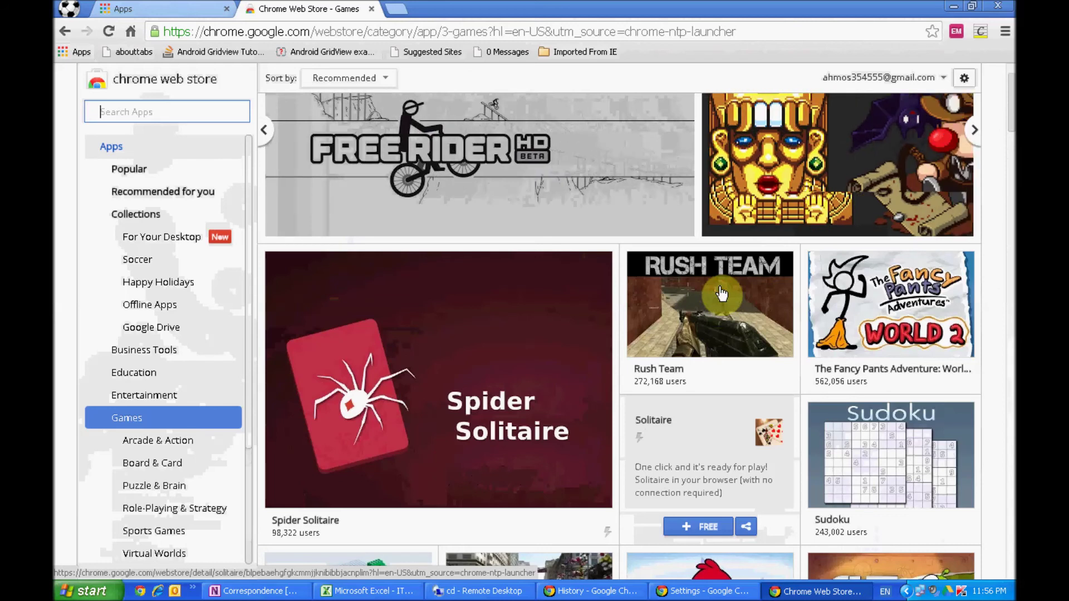
click(721, 292)
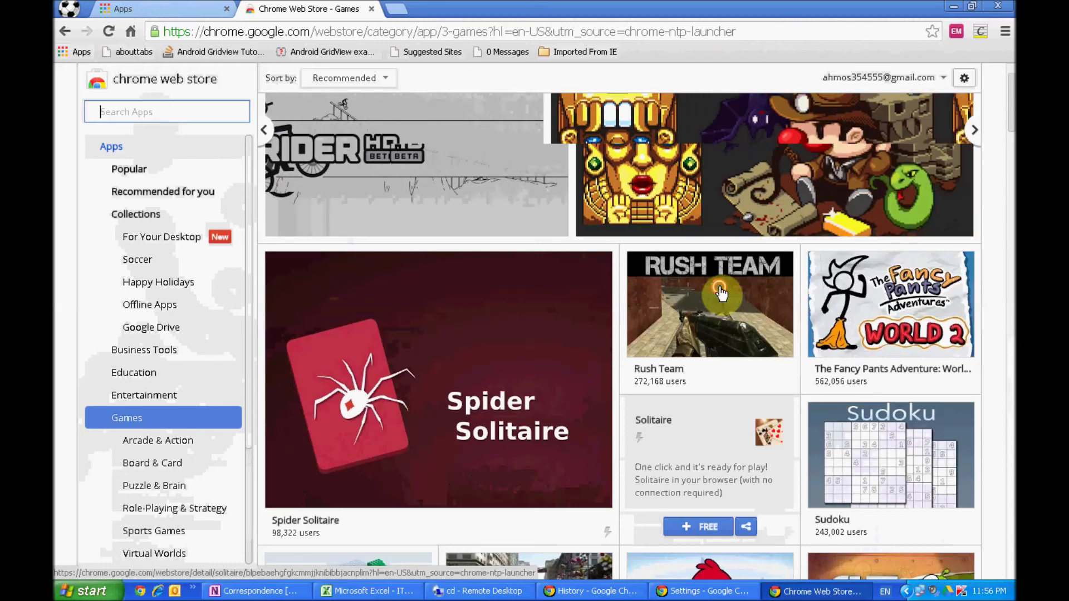
click(890, 434)
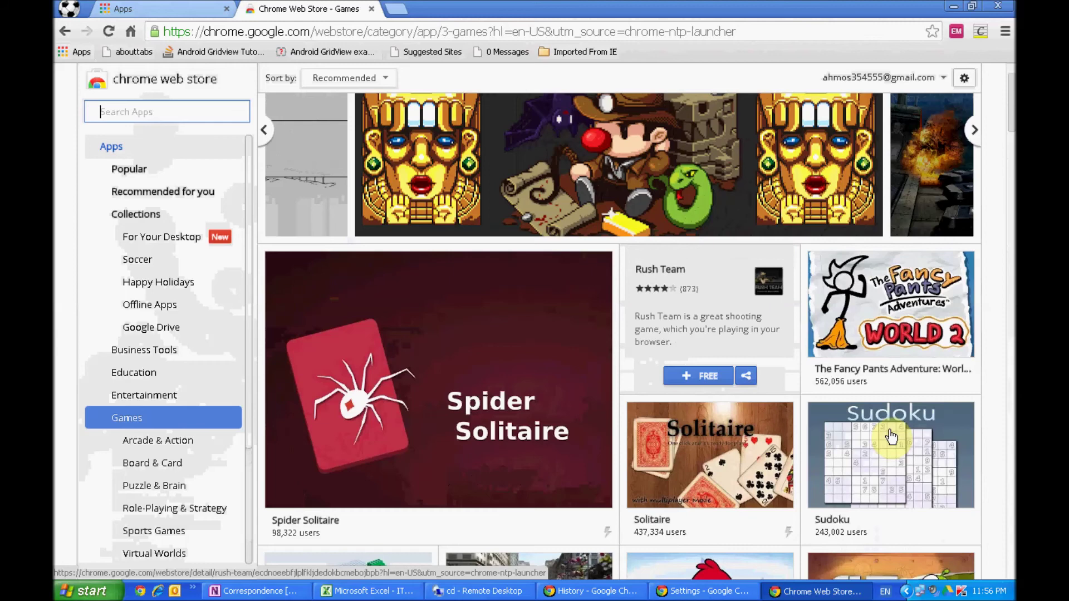
click(891, 436)
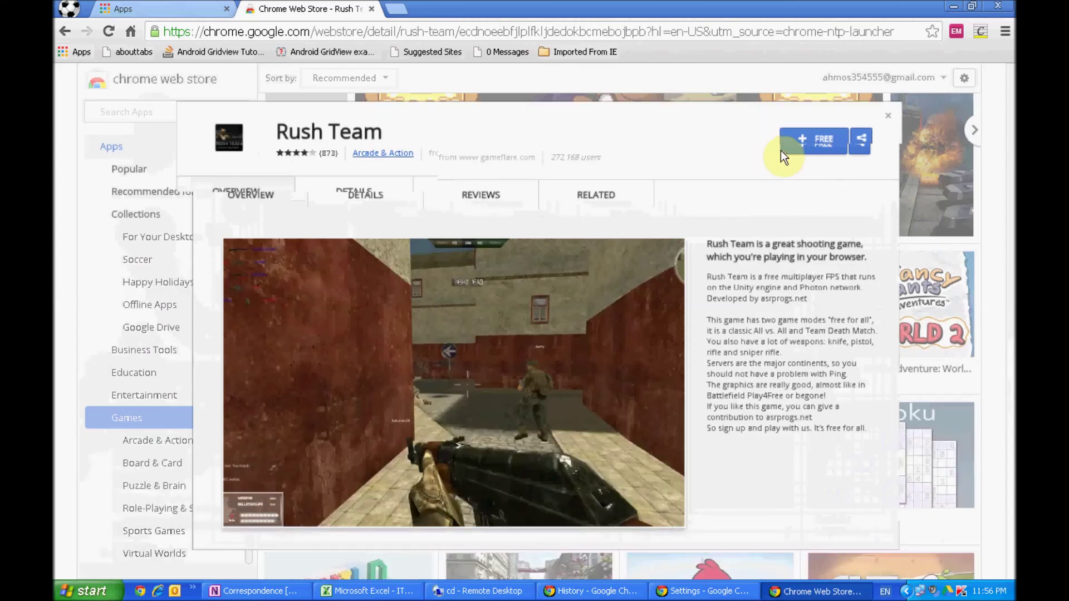
- Add the free Rush Team game to Chrome and view it on the Apps page
click(804, 135)
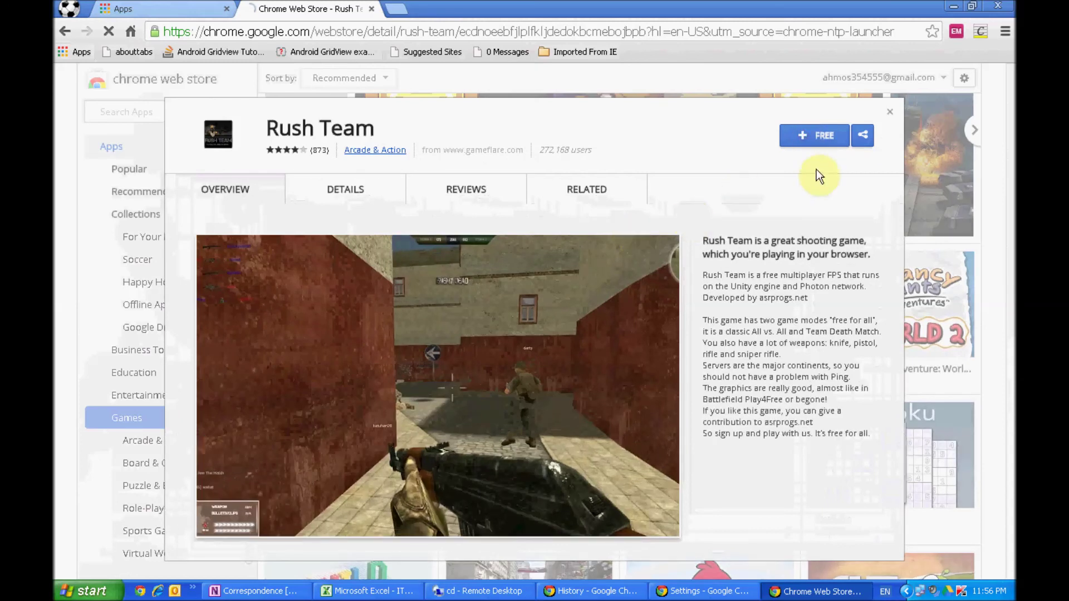
click(815, 136)
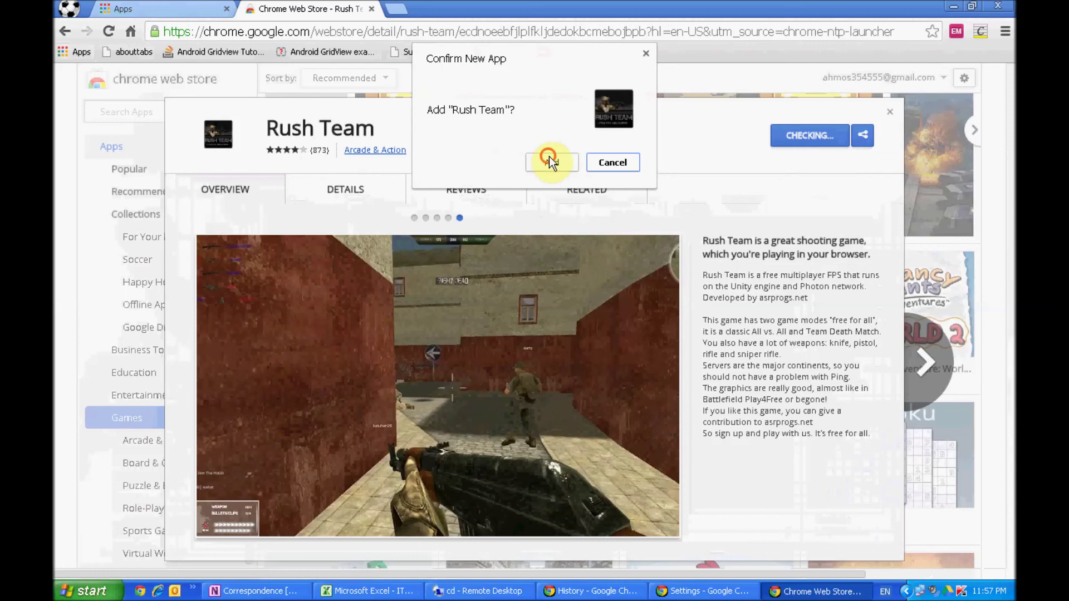
click(550, 159)
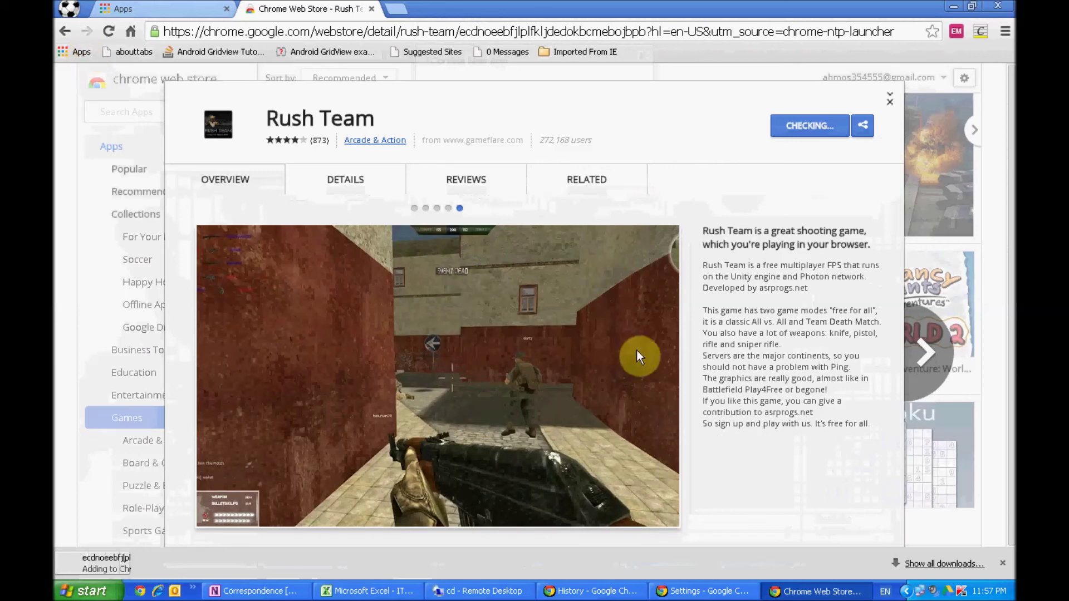
click(75, 51)
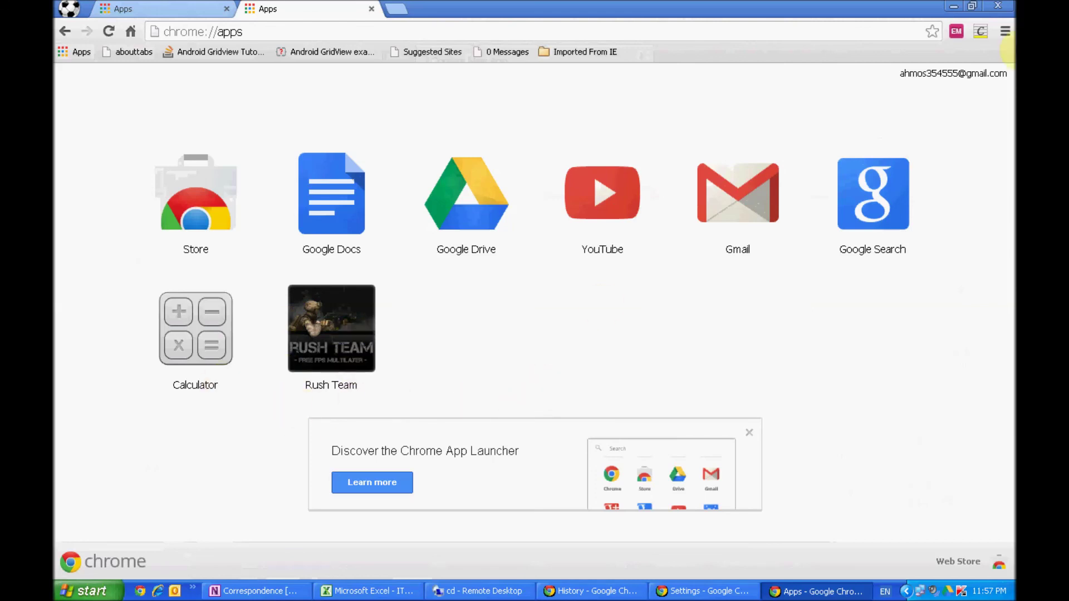
- On the local computer, show the synced Apps page and open the browsing history
mouse_move(686, 7)
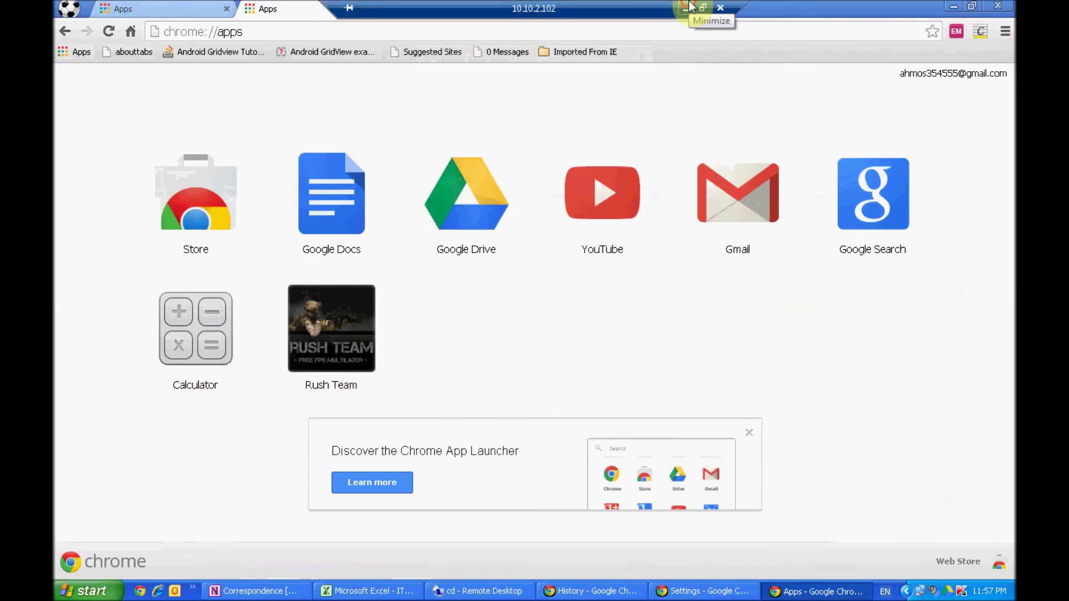
click(687, 7)
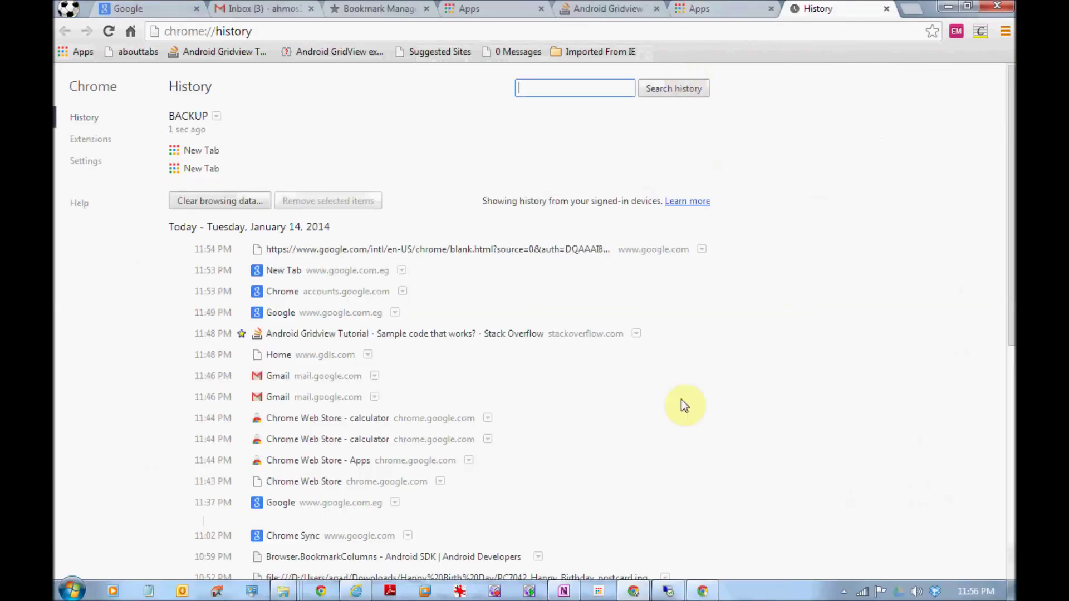
click(78, 50)
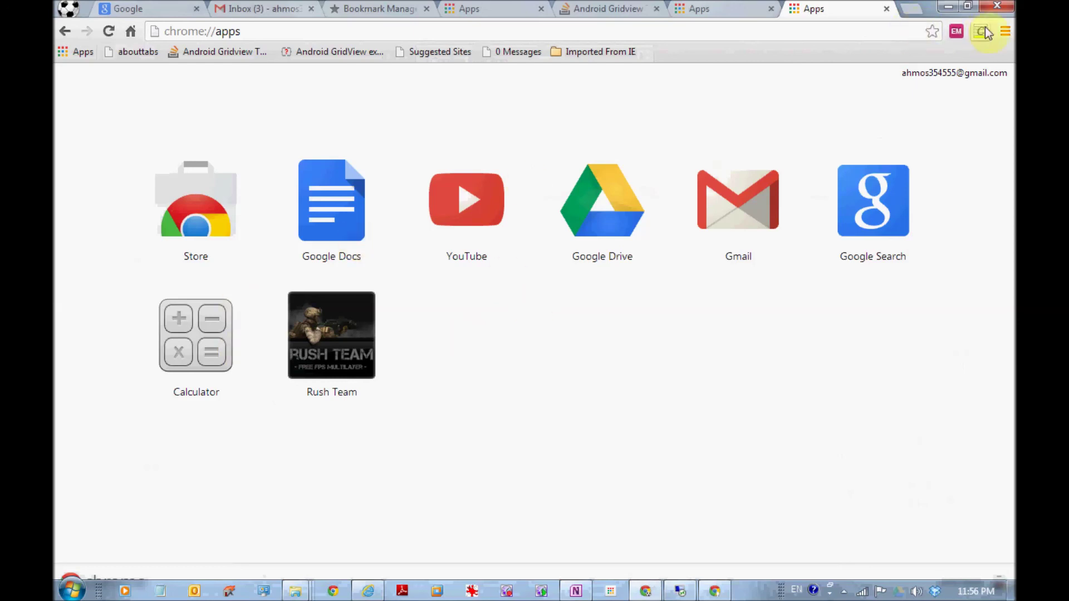
click(1003, 33)
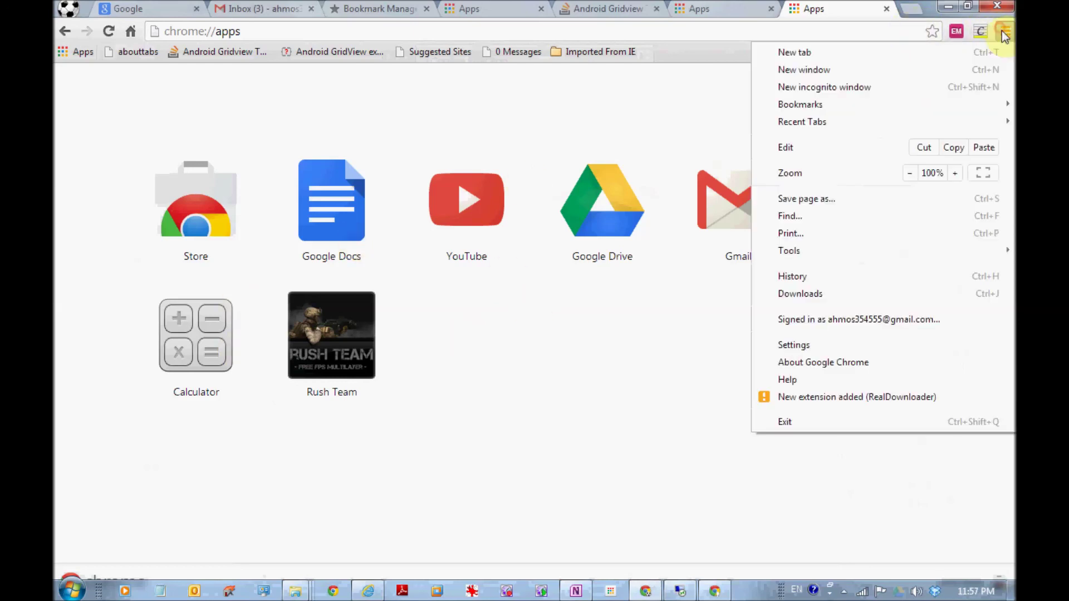
click(824, 277)
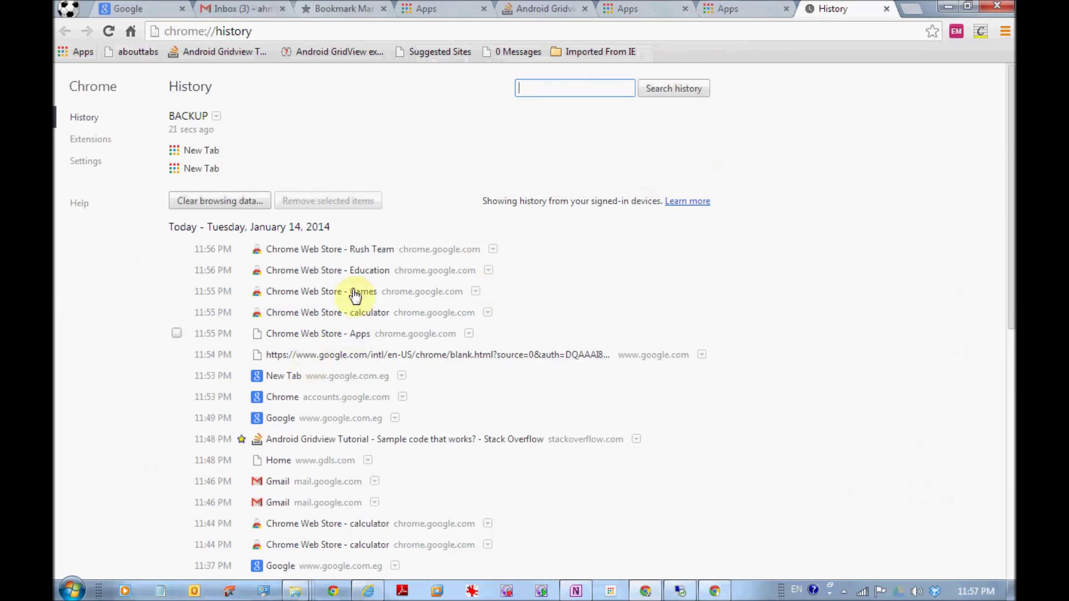